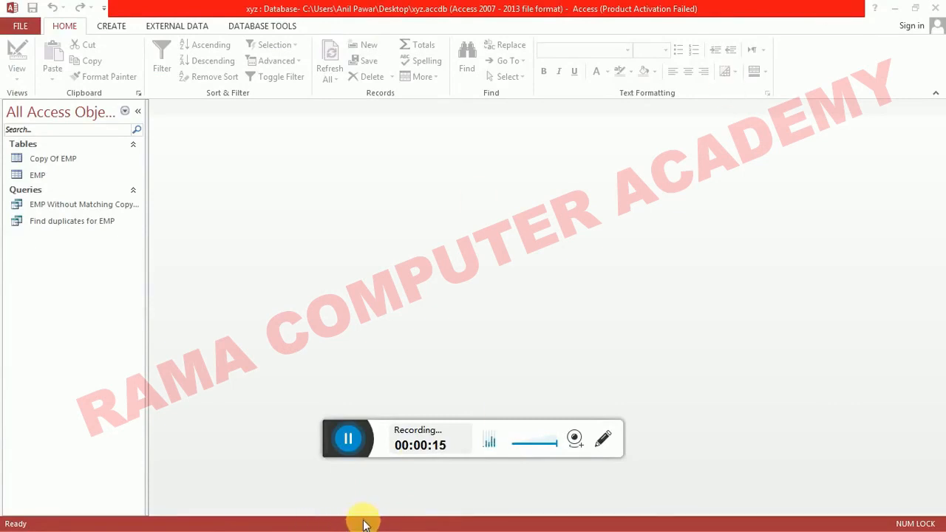
Step: Switch to the WordPad document and read the Working with Forms introduction and the form-creation steps below it
key(alt+Tab)
key(alt+Tab)
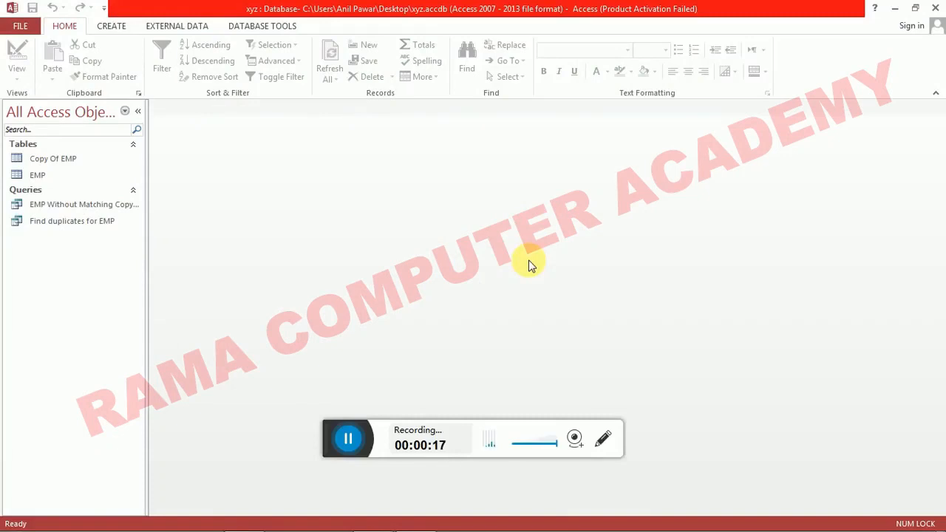
key(alt+Tab)
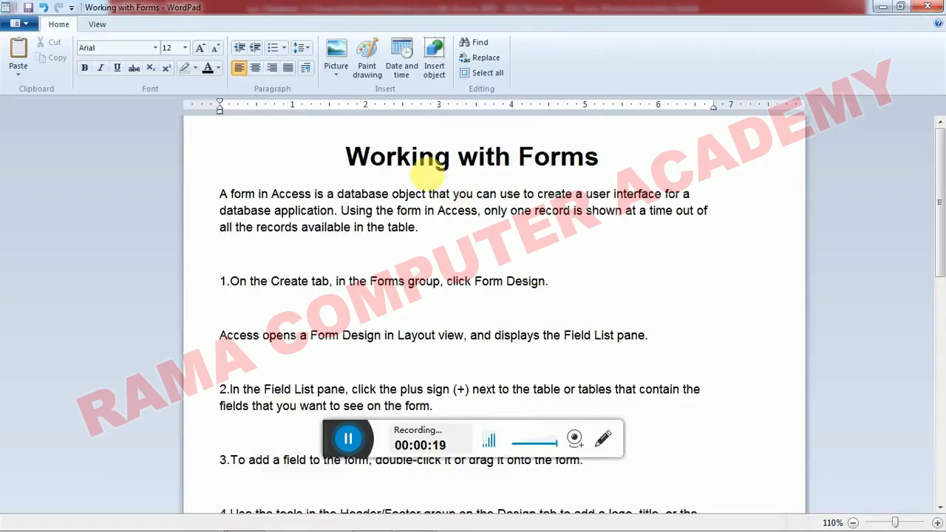
drag(349, 150, 586, 152)
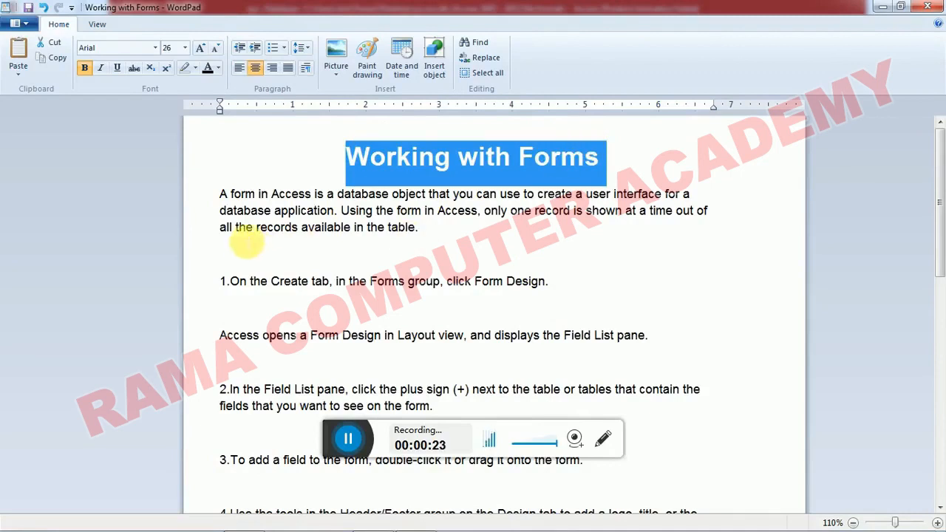
click(211, 195)
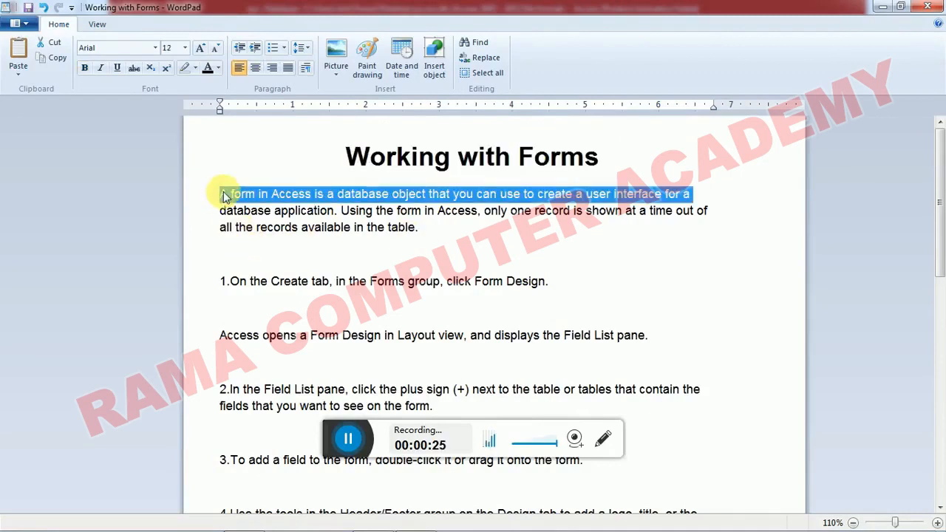
click(259, 195)
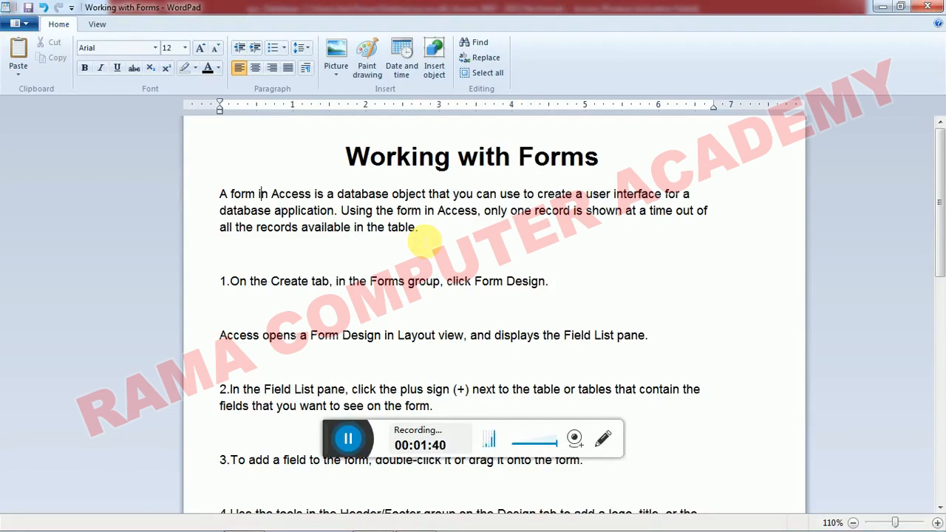
click(216, 194)
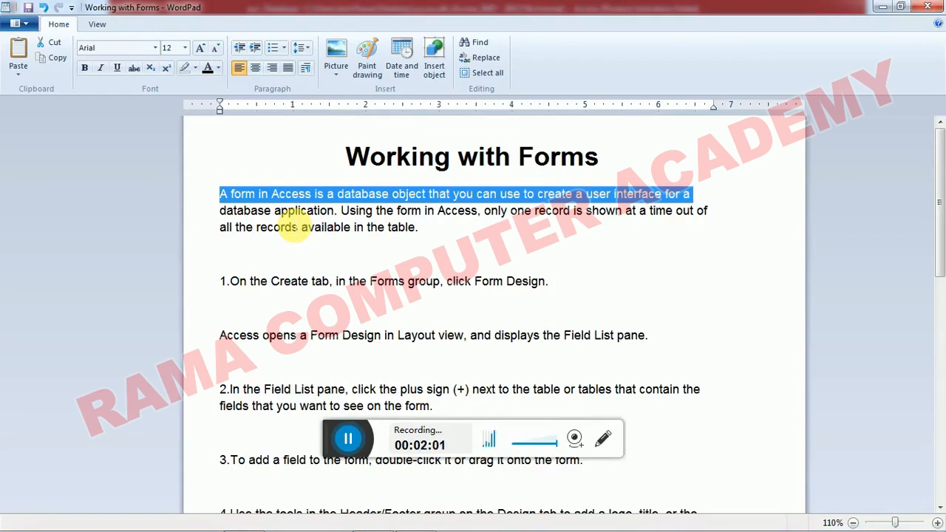
click(349, 254)
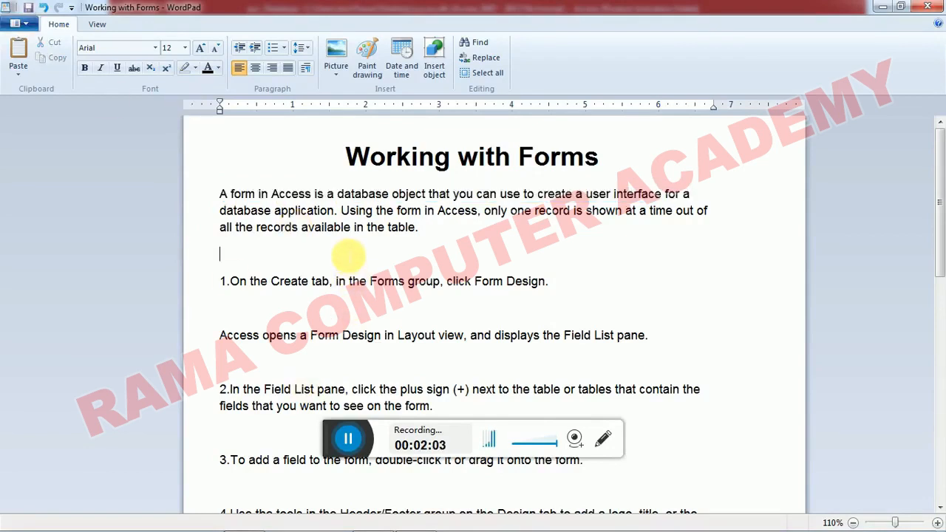
scroll(349, 255, down, 3)
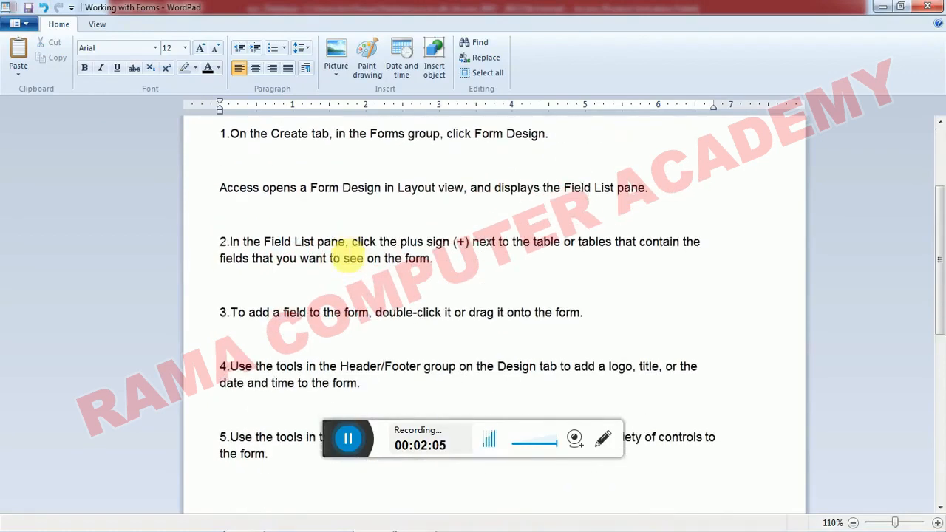
scroll(347, 255, up, 1)
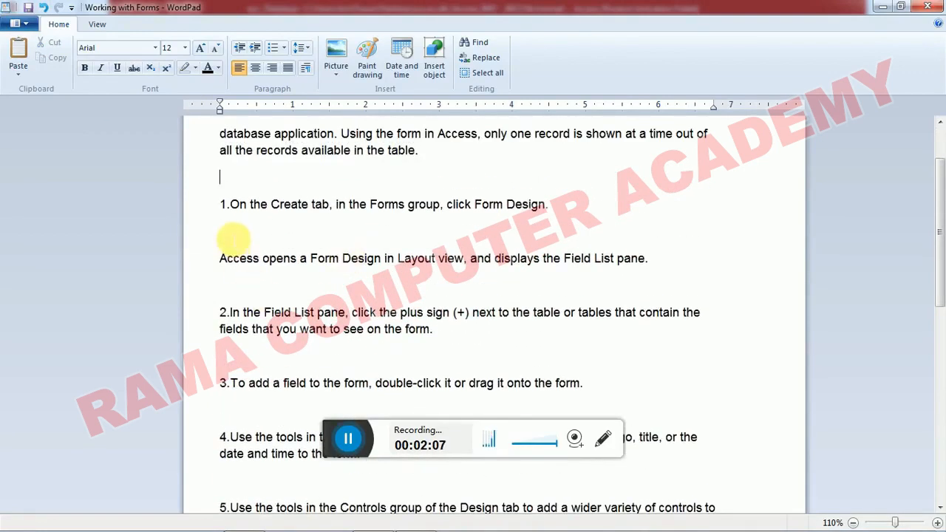
Step: Switch to the Access database, view the records of the EMP table and close the table
mouse_move(462, 527)
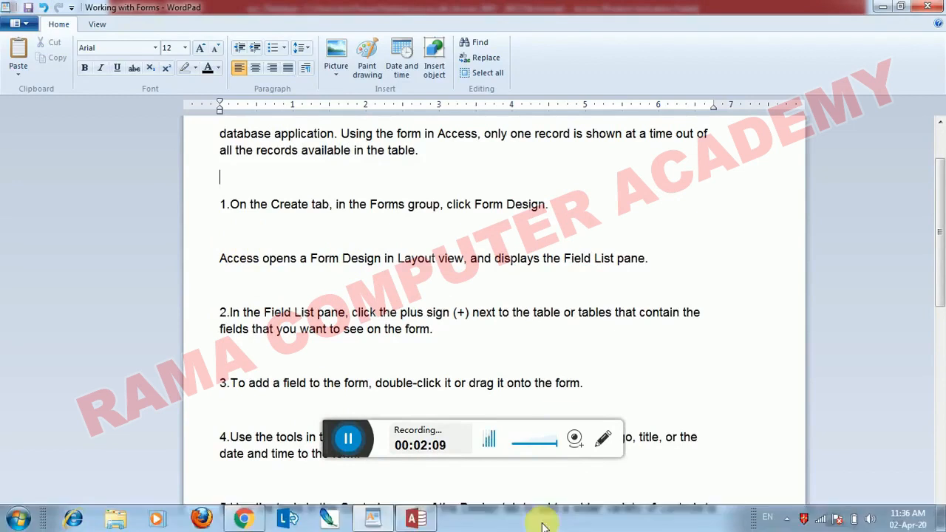
click(416, 518)
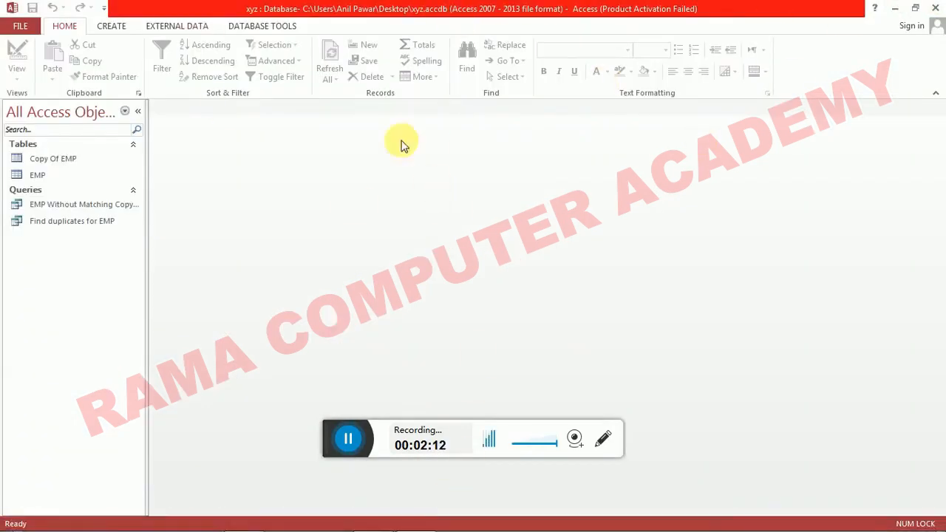
double_click(52, 175)
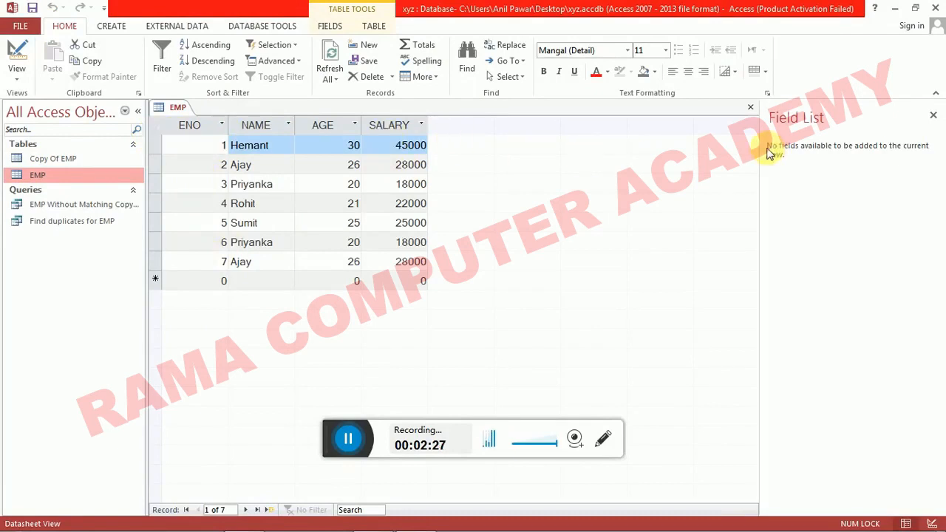
key(ctrl+w)
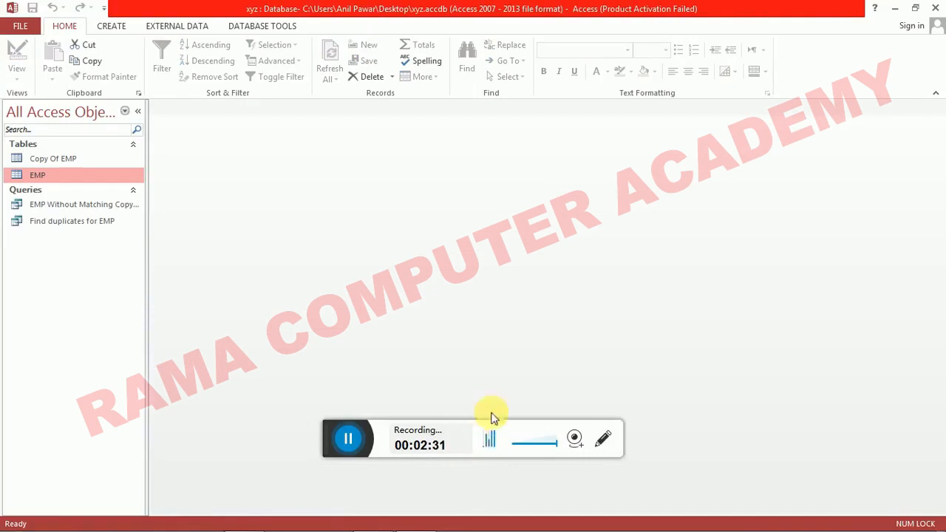
Step: Return to the WordPad notes and review the numbered instructions for creating a form
key(alt+Tab)
key(Tab)
click(555, 255)
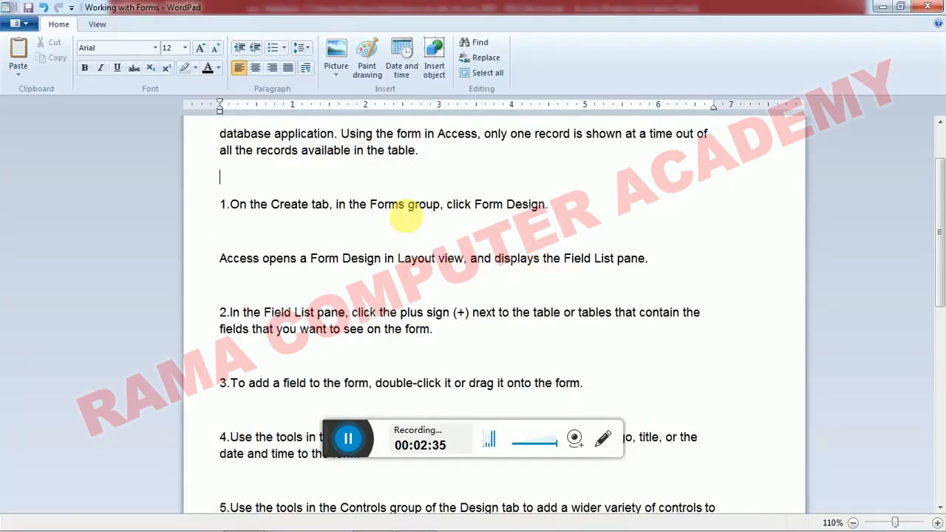
scroll(295, 218, up, 2)
scroll(344, 239, down, 4)
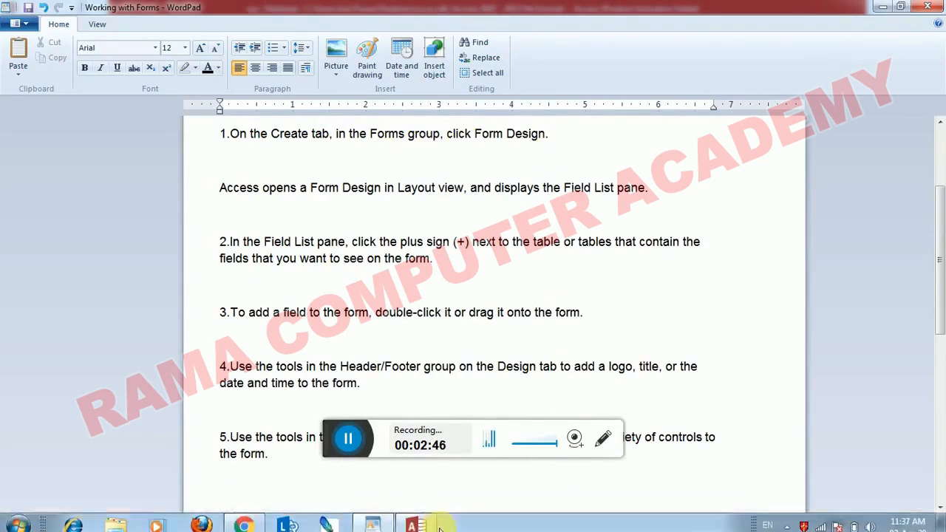
Step: Switch to Access and create a new form with Form Design
click(416, 525)
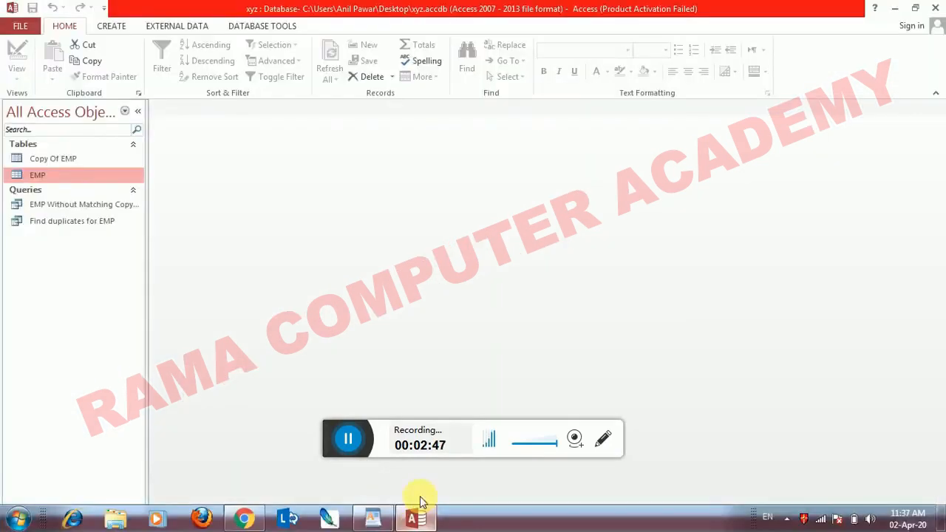
click(115, 35)
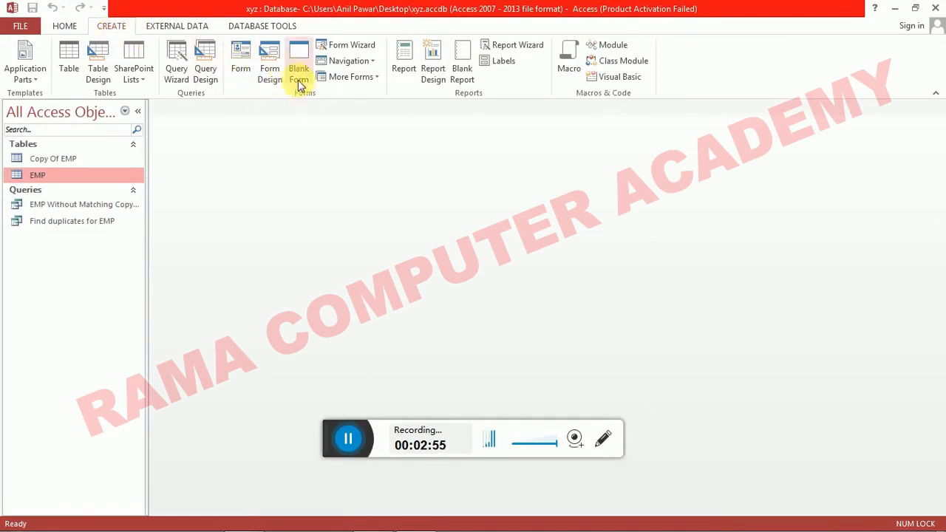
click(271, 62)
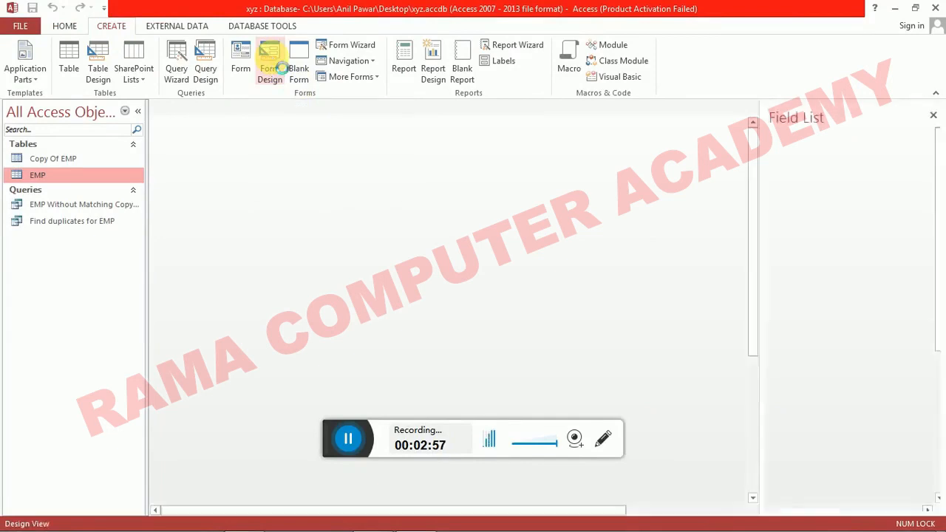
Step: Check the WordPad notes, return to Access and widen the form's Detail section to about 7.4 inches
key(alt+Tab)
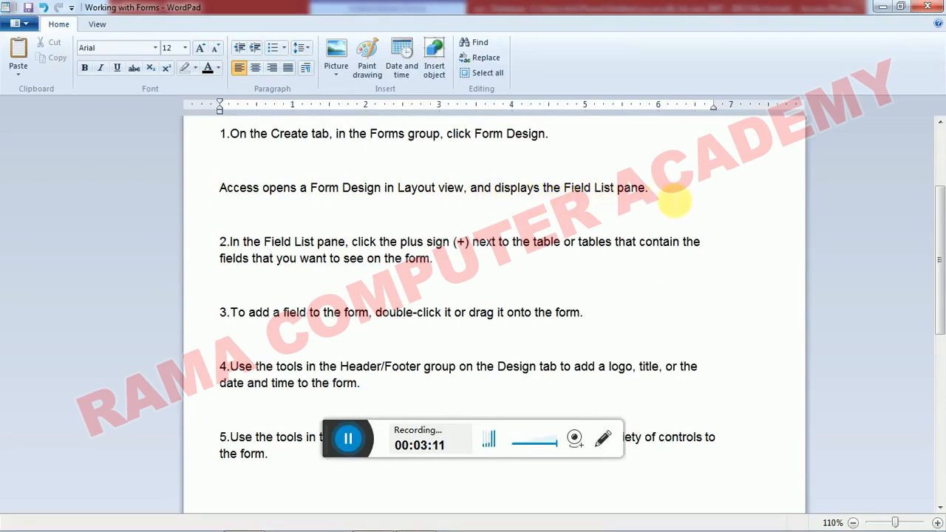
key(alt+Tab)
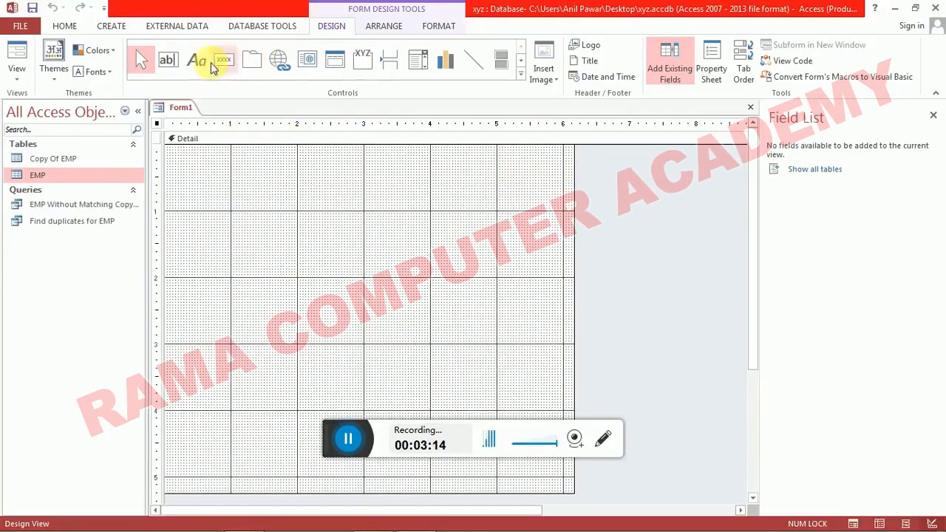
click(111, 28)
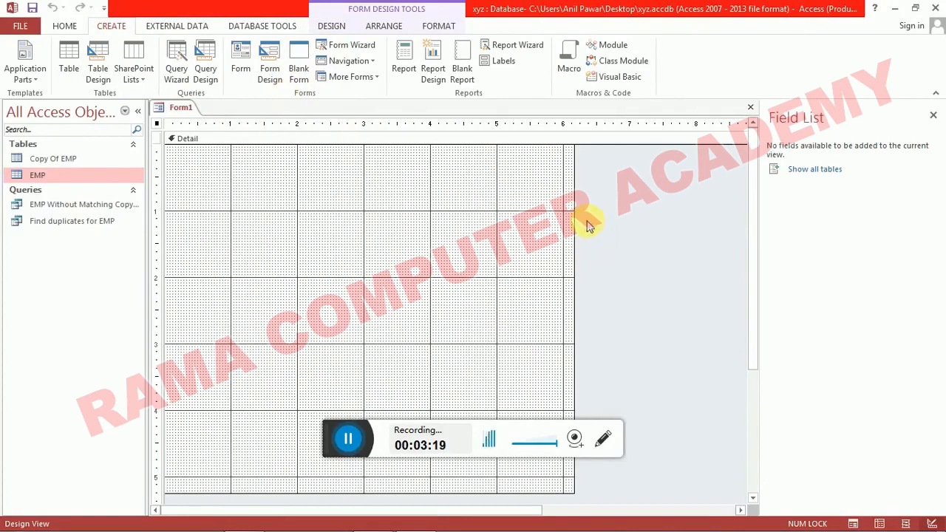
drag(575, 215, 579, 217)
drag(658, 204, 657, 204)
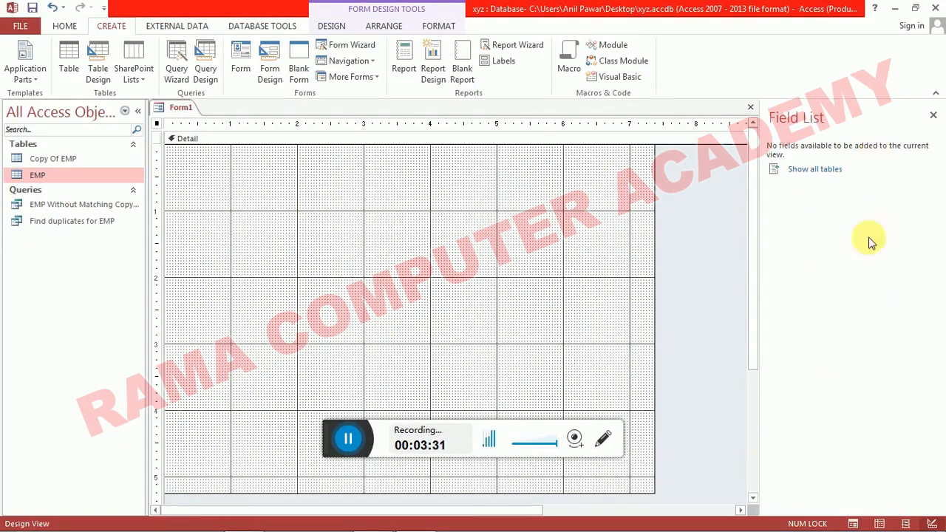
Step: Consult the WordPad notes, return to Access and show all tables in the Field List with the EMP table's fields expanded
key(alt+Tab)
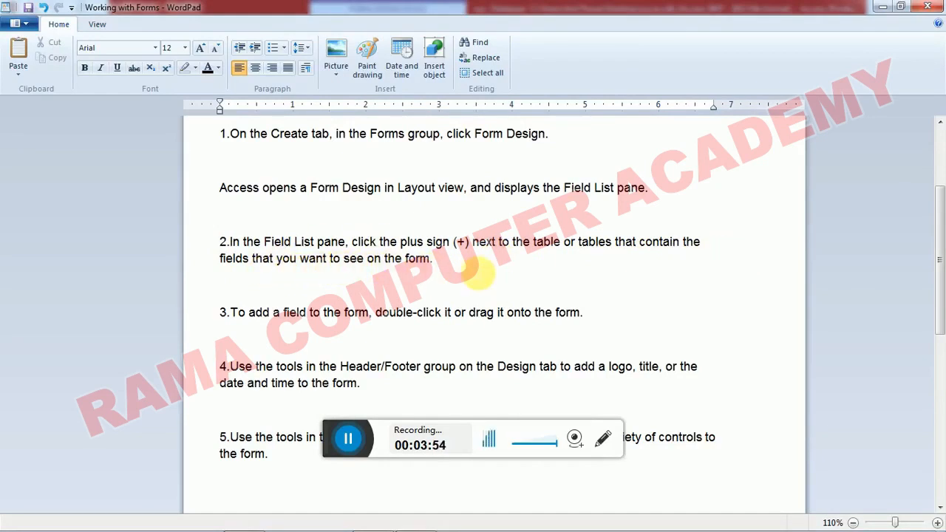
key(alt+Tab)
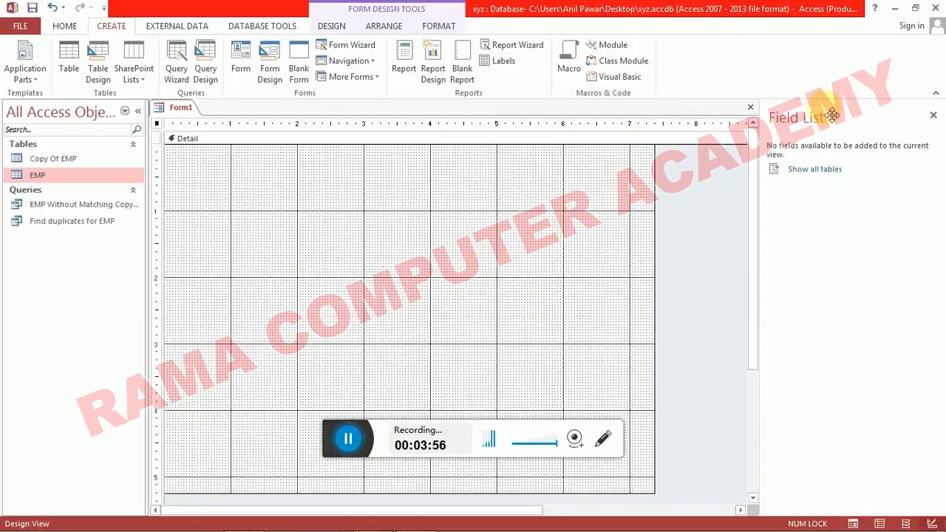
click(789, 169)
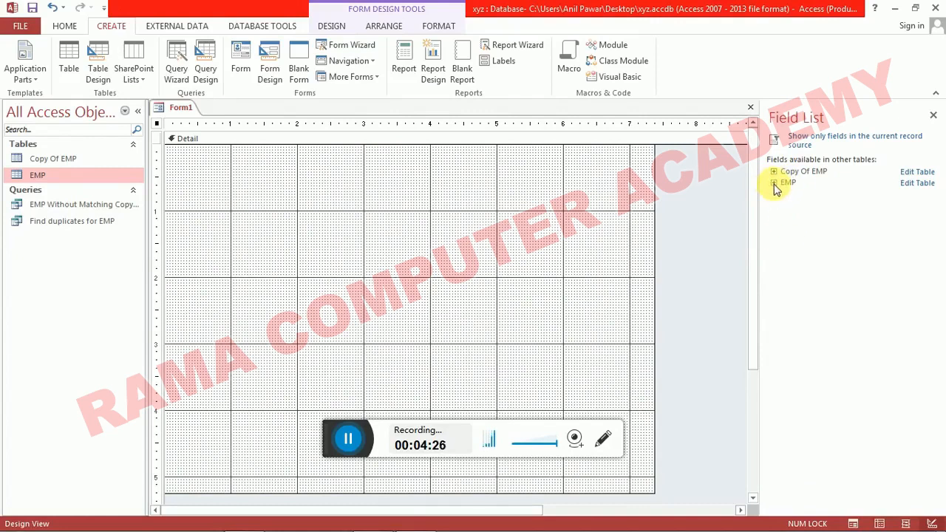
click(773, 183)
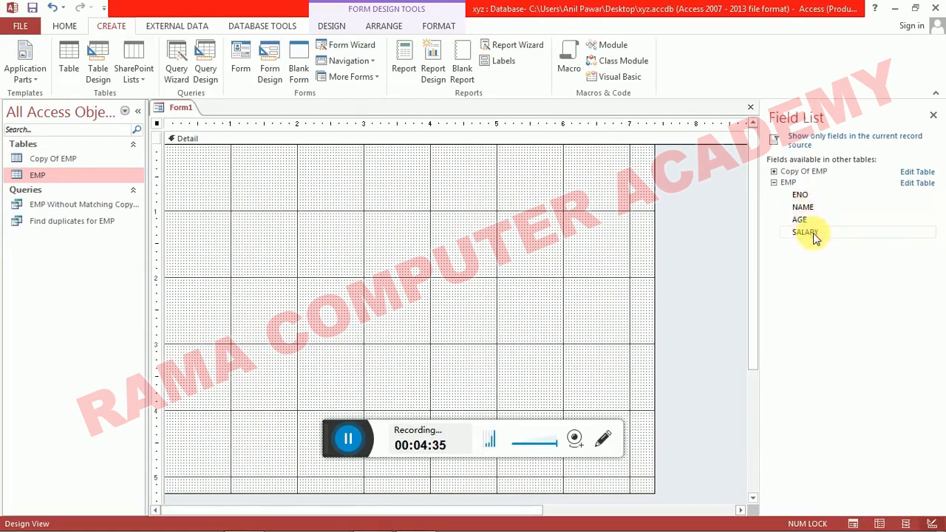
Step: Read the WordPad note on adding fields, return to Access and add the EMP table's ENO field to the form
key(alt+Tab)
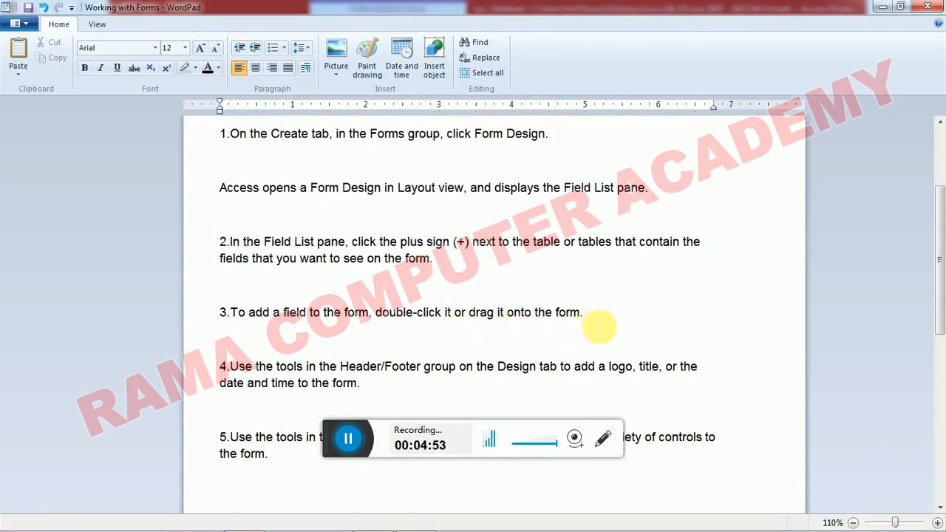
key(alt+Tab)
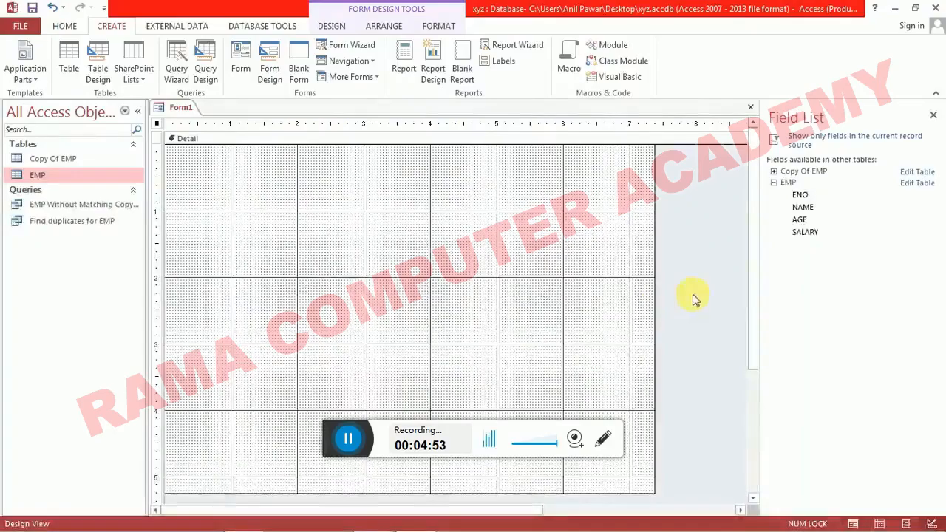
double_click(803, 195)
drag(803, 197, 273, 208)
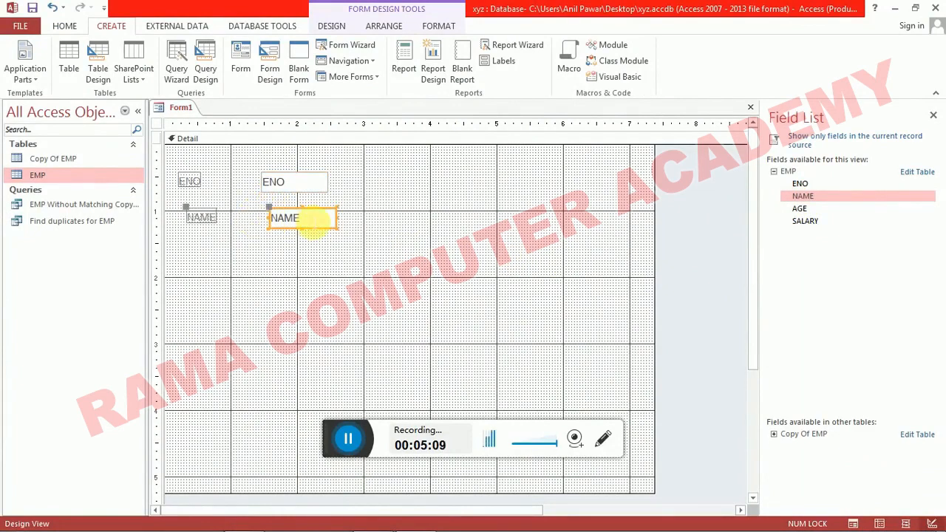
key(ctrl+z)
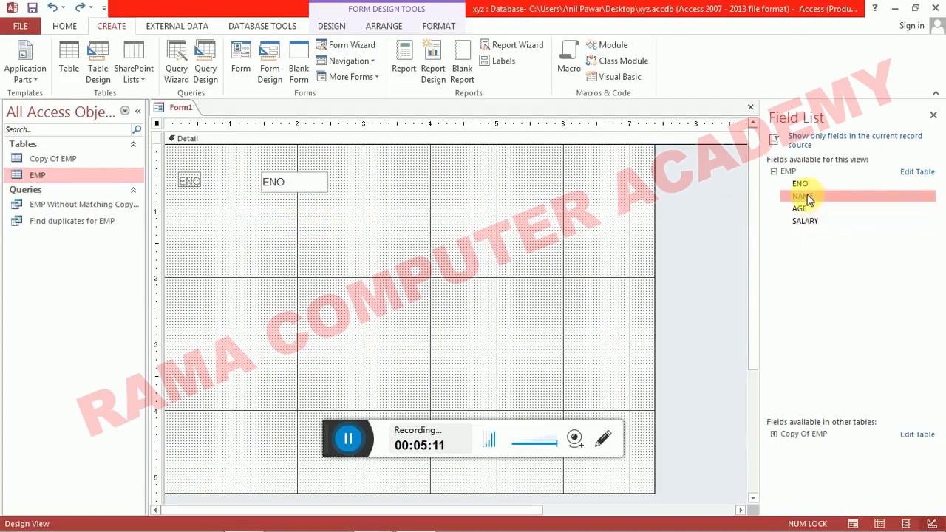
double_click(808, 198)
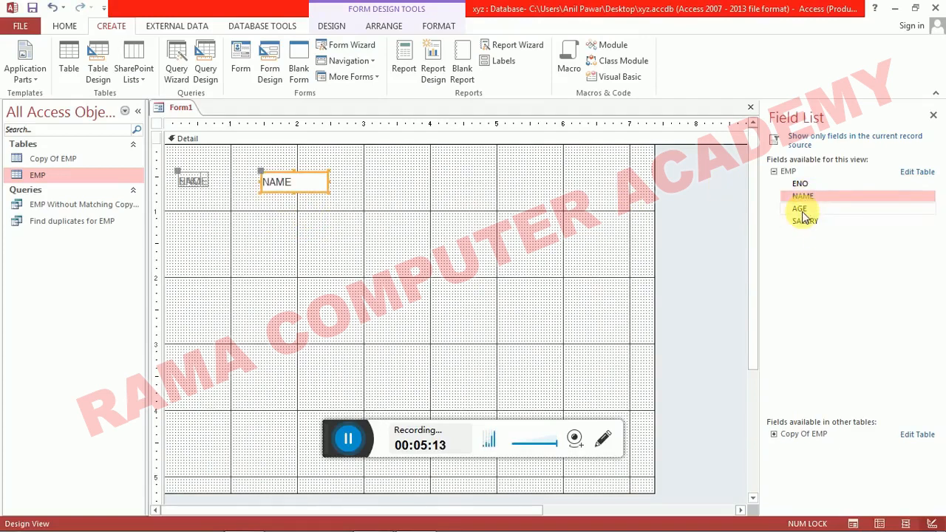
key(ctrl+z)
Step: Place the NAME, AGE and SALARY fields on the form in a column below the ENO field
drag(802, 196, 266, 220)
drag(798, 209, 271, 256)
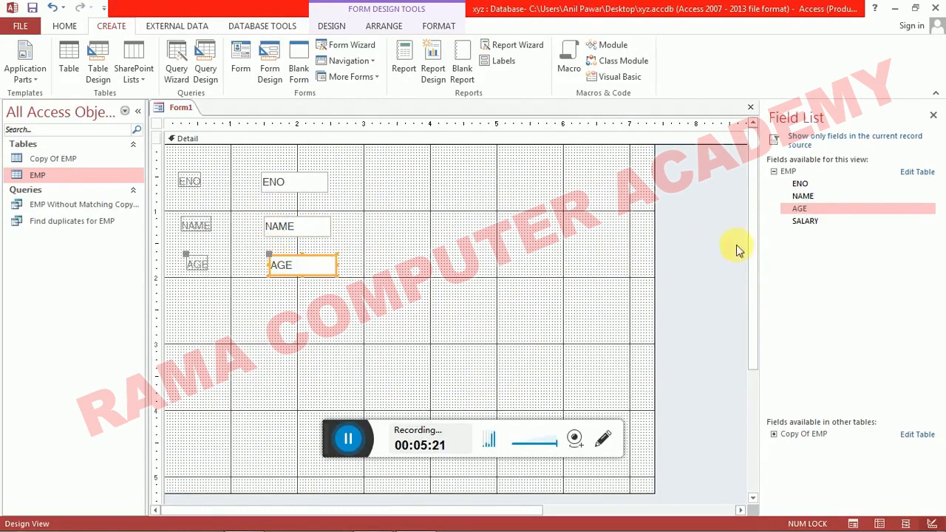
drag(813, 229, 279, 295)
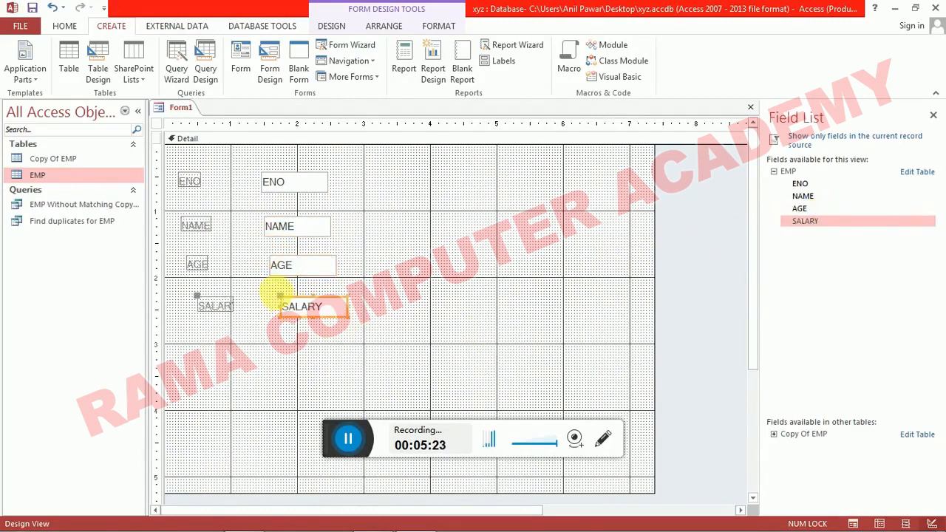
Step: Move the SALARY label and text box left toward the column of the fields above
click(200, 303)
click(300, 306)
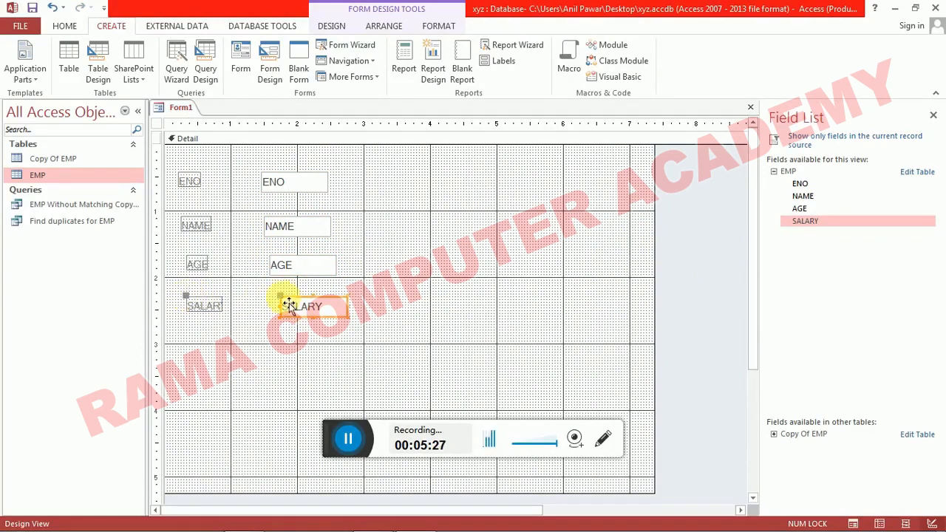
drag(302, 305, 279, 302)
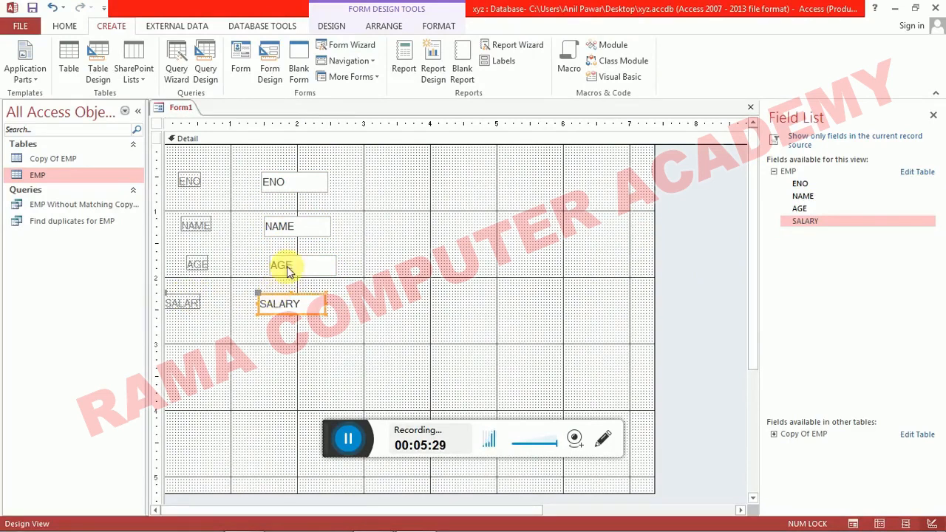
Step: Align the AGE and NAME labels and text boxes with the ENO field above them
click(292, 265)
drag(292, 265, 284, 268)
drag(293, 222, 294, 220)
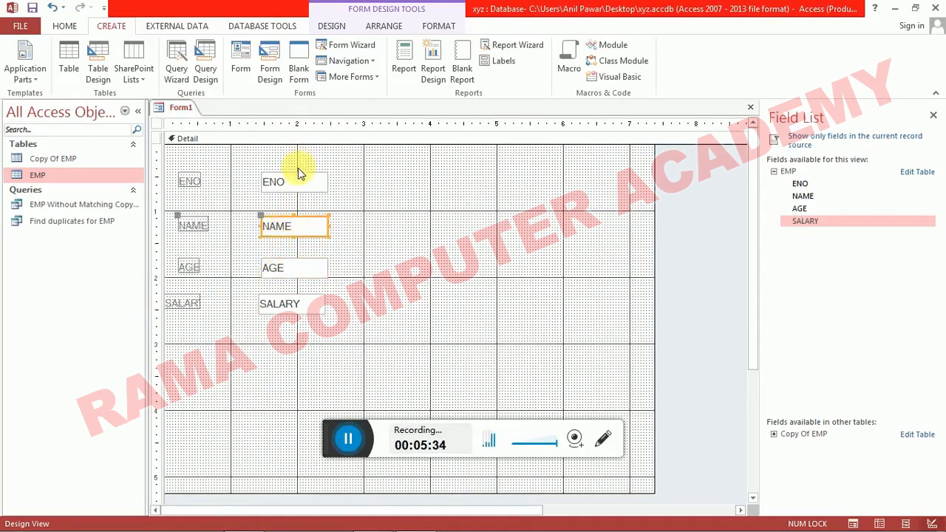
click(300, 178)
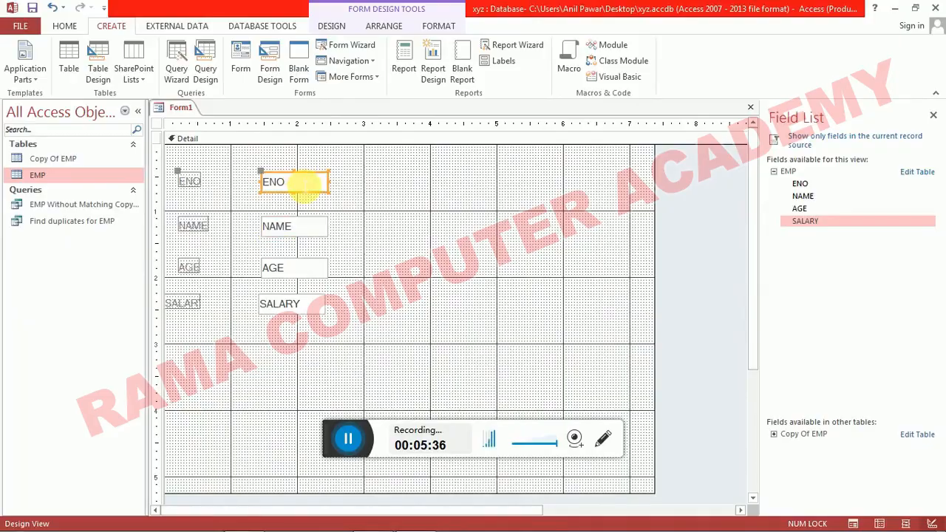
Step: Read the WordPad note on the Header/Footer tools for logo, title, date and time, and return to Access
key(alt+Tab)
scroll(418, 270, down, 3)
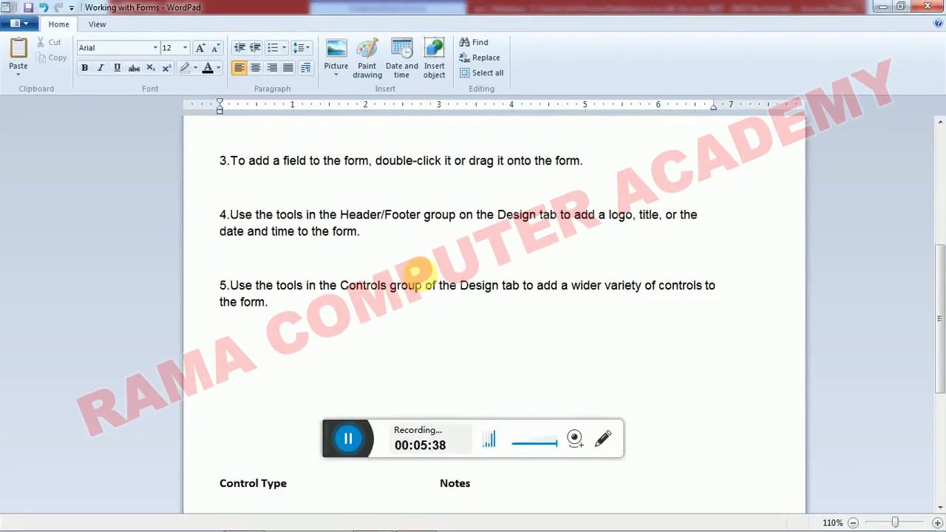
scroll(418, 271, up, 1)
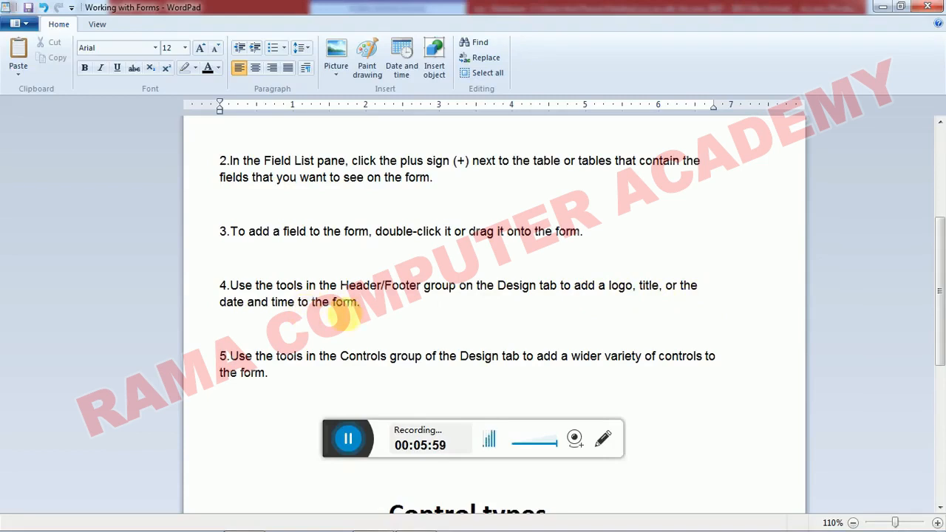
key(alt+Tab)
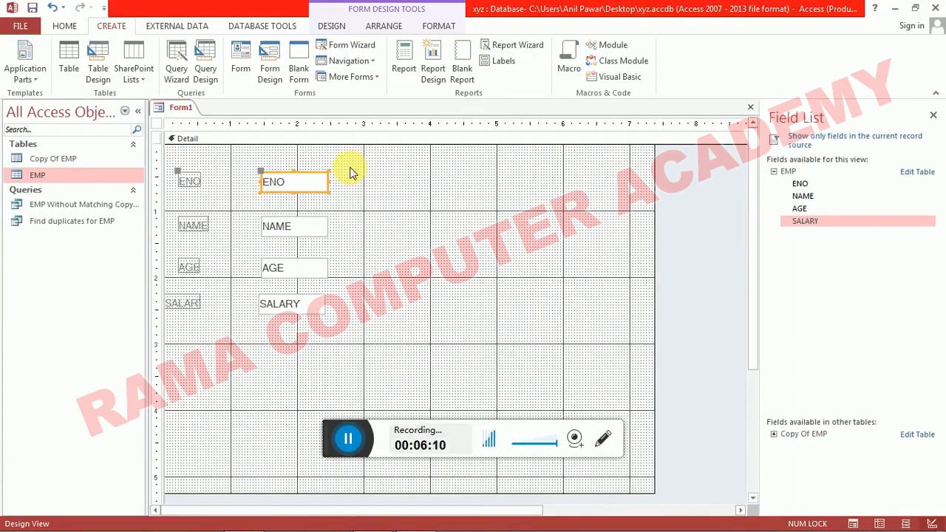
Step: Insert the Koala sample picture as the form's logo and increase the height of the Form Header section
click(332, 27)
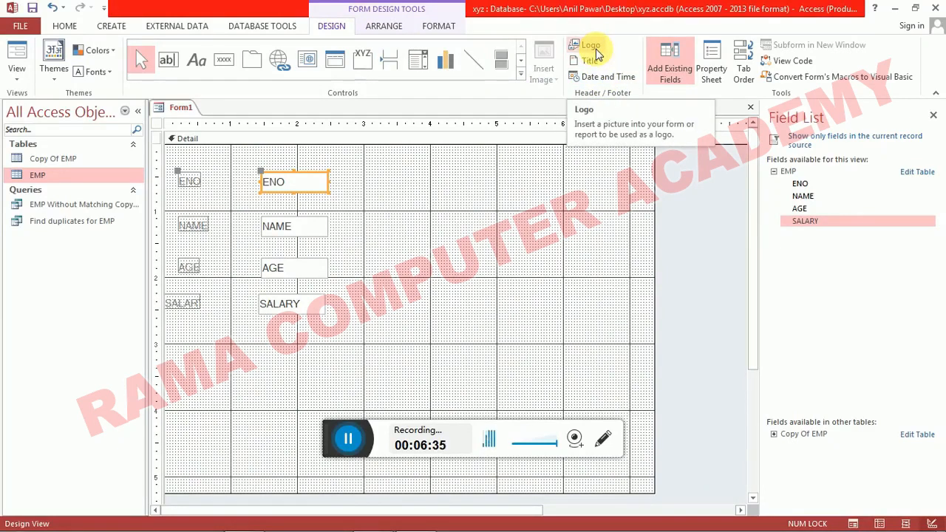
click(591, 48)
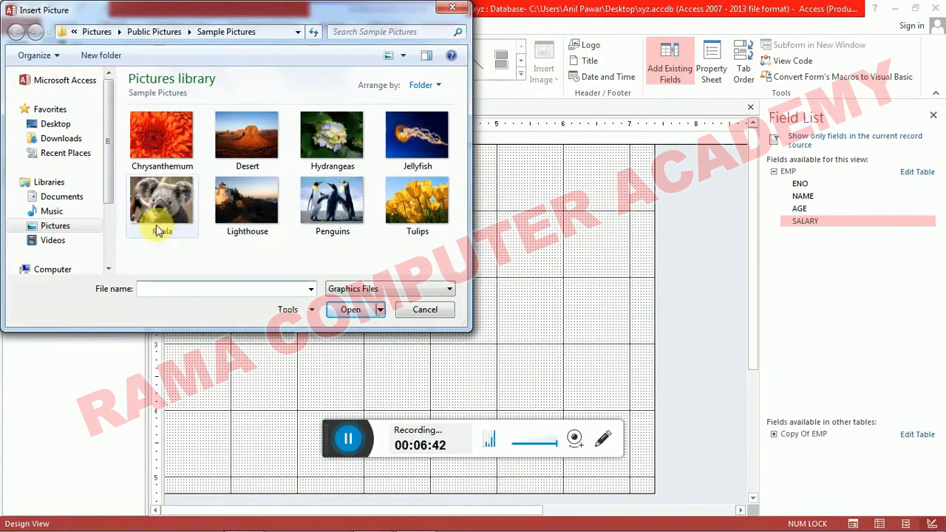
click(170, 198)
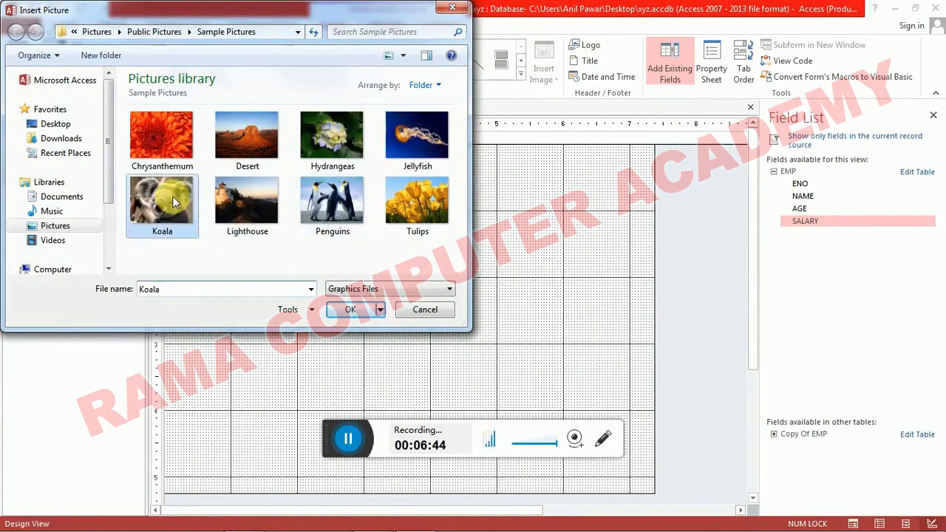
click(342, 310)
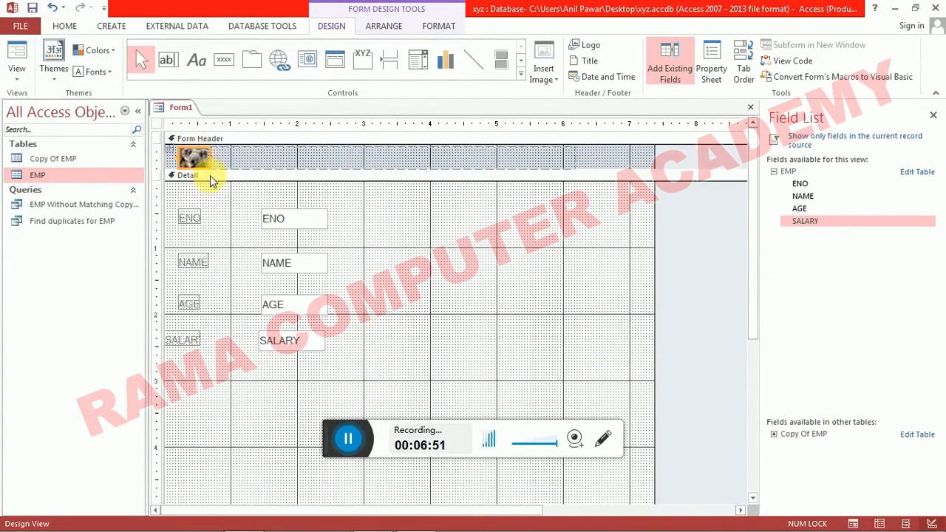
drag(209, 183, 221, 208)
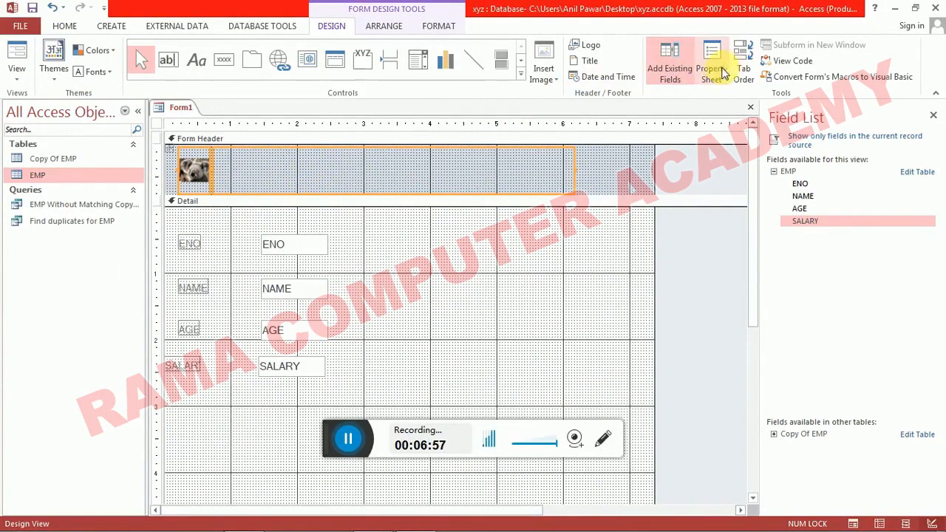
Step: Add the title EMP RECORDS to the form header, plus the long-format date and the time with seconds
click(597, 63)
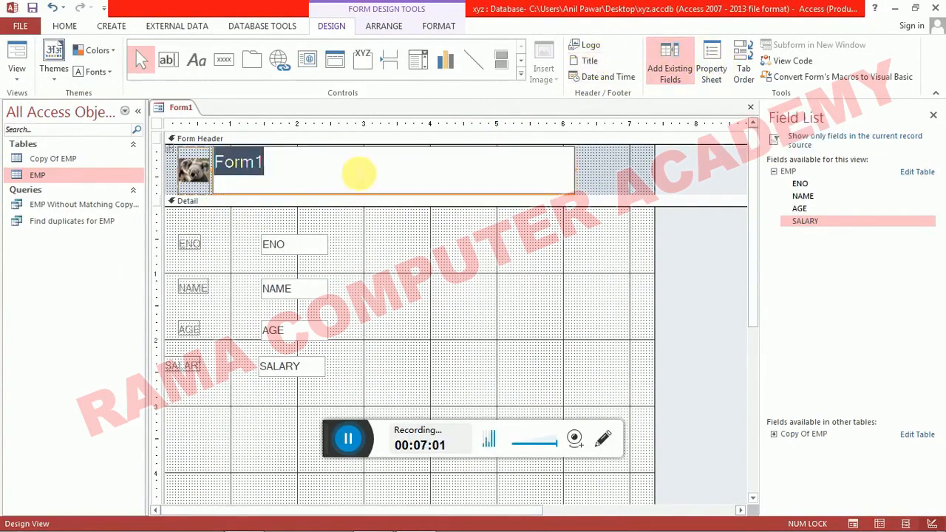
text(EM)
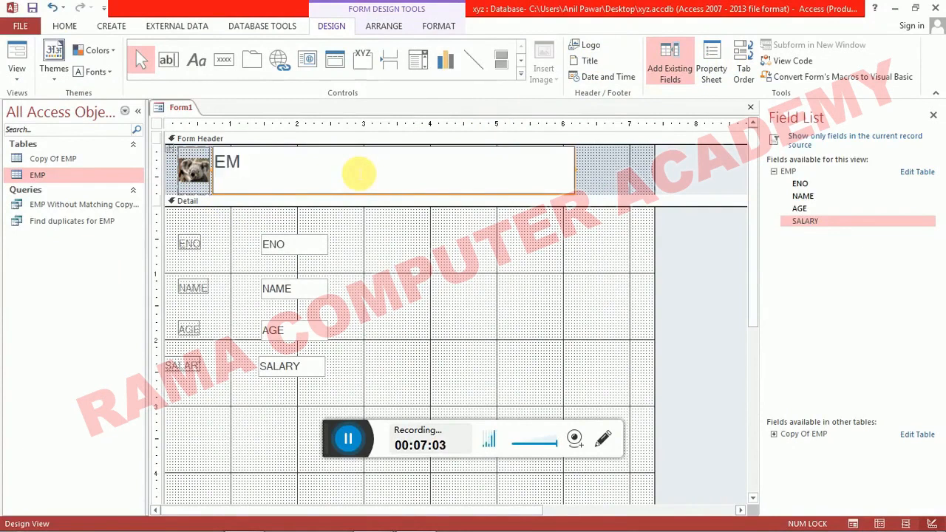
text(P RECORDS)
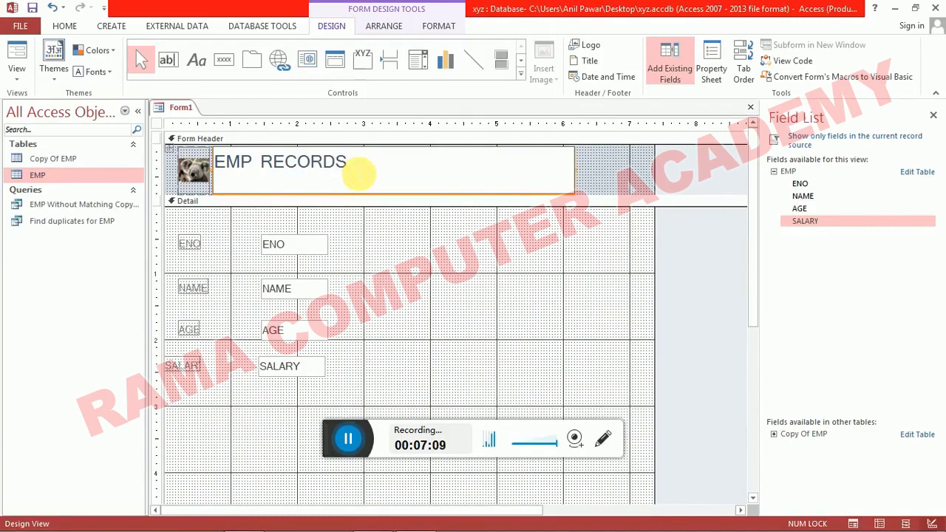
click(579, 174)
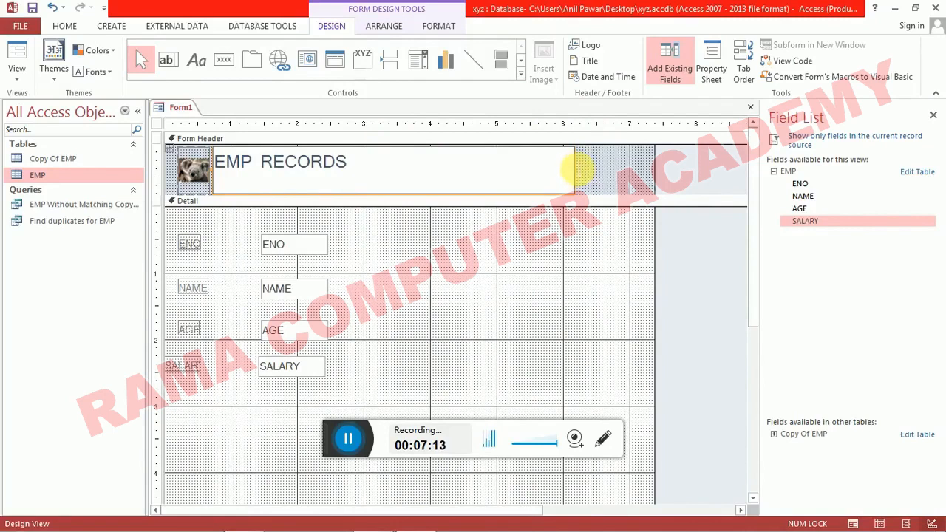
click(589, 171)
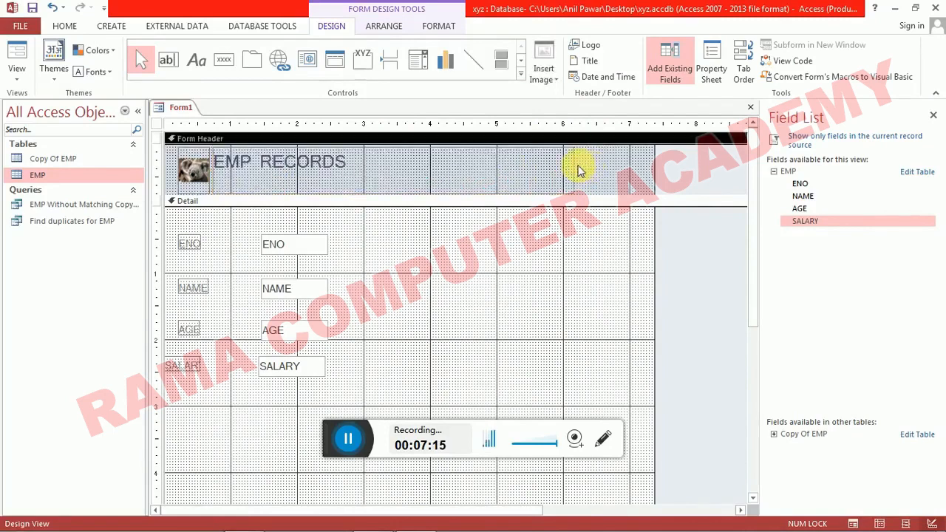
click(603, 80)
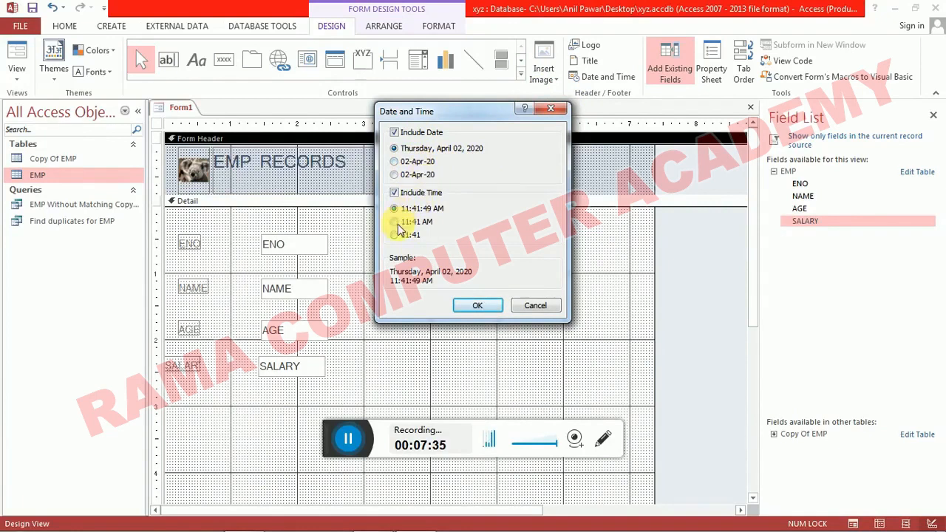
click(465, 307)
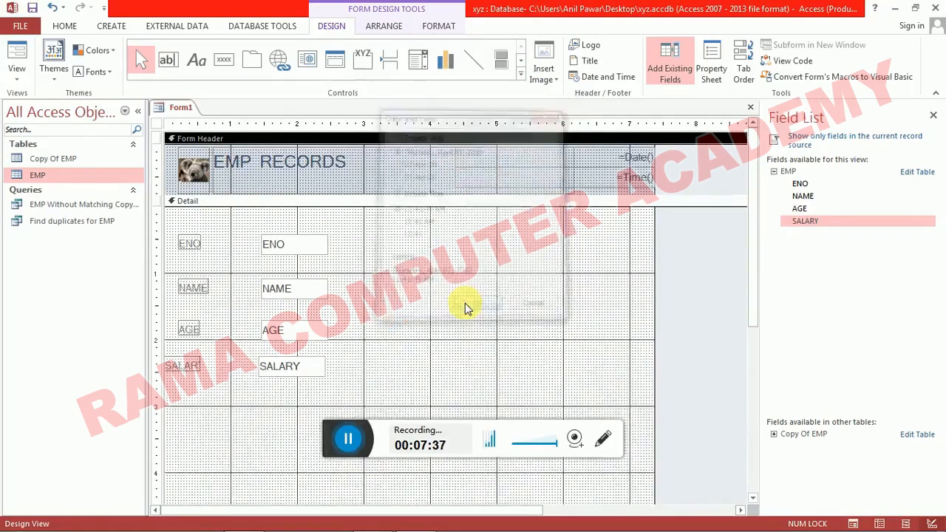
Step: Read note 5 in WordPad on adding a wider variety of controls to the form, and return to Access
key(alt+Tab)
scroll(469, 303, down, 4)
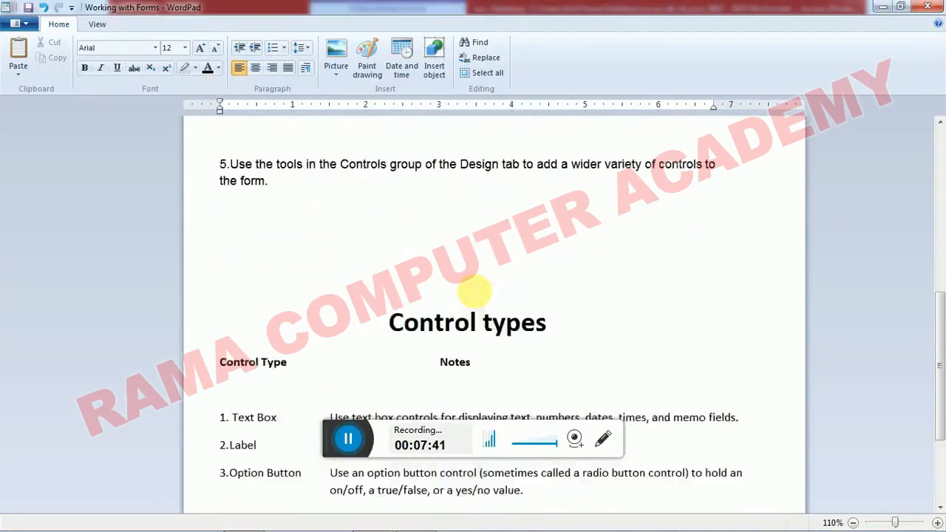
scroll(462, 285, down, 2)
scroll(447, 270, up, 2)
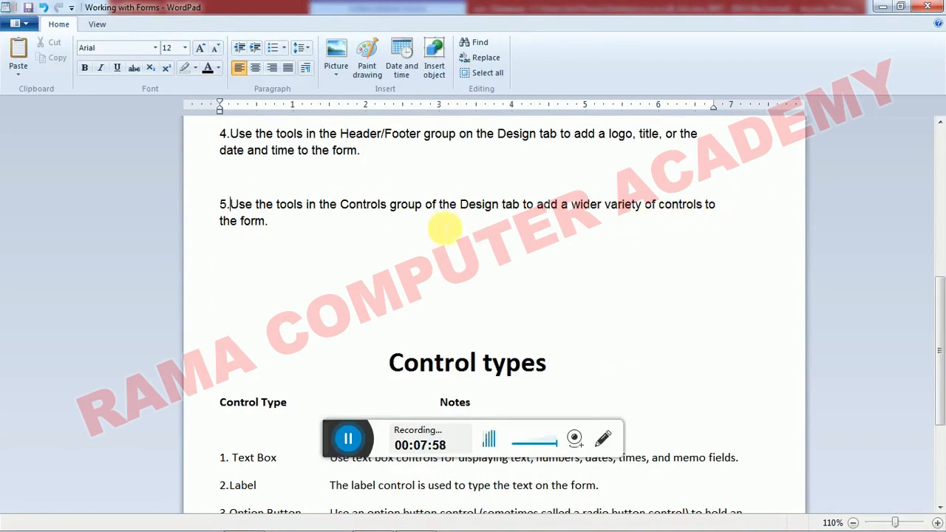
click(216, 213)
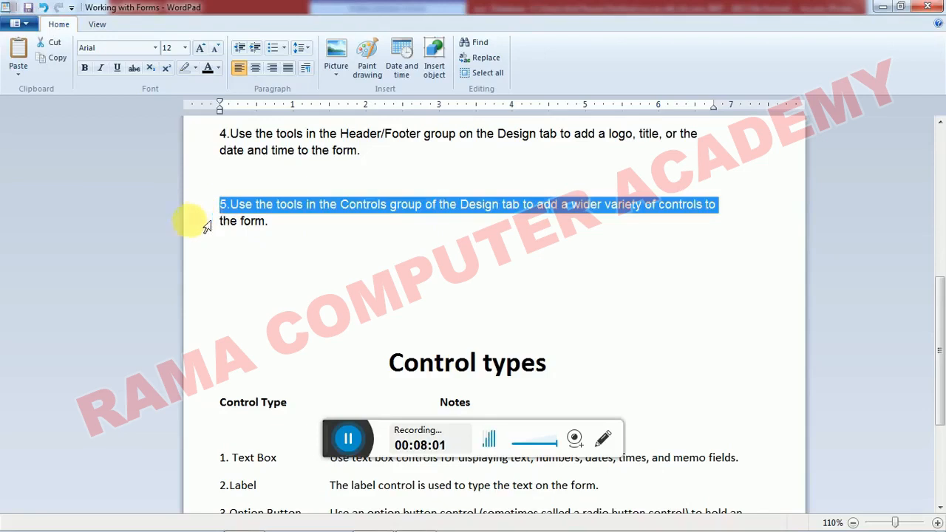
scroll(244, 248, down, 2)
scroll(244, 248, up, 3)
scroll(245, 243, down, 2)
key(alt+Tab)
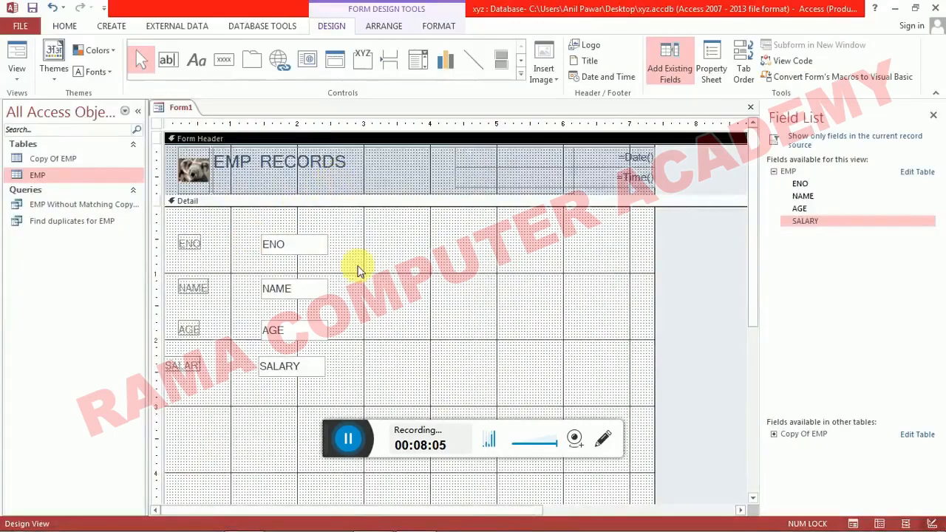
Step: Move the SALARY label and text box to the right, bringing the label under the AGE label
scroll(368, 268, down, 3)
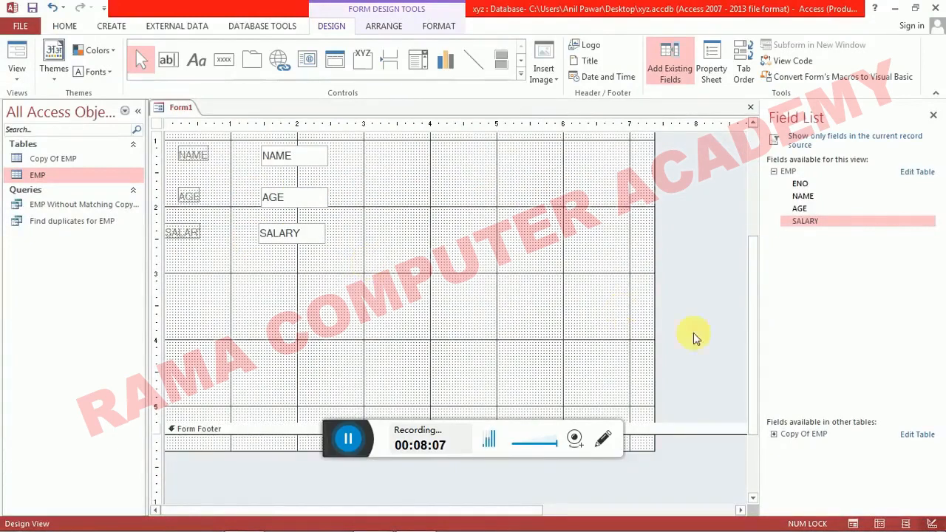
click(181, 232)
drag(181, 232, 200, 238)
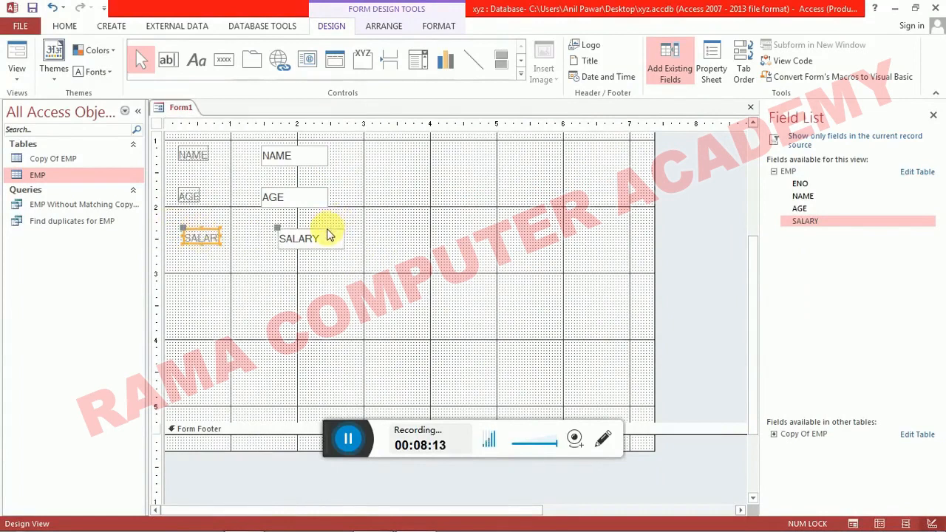
click(329, 237)
drag(330, 237, 331, 231)
Step: Read the Text Box entry in the WordPad notes on control types, and return to Access
key(alt+Tab)
scroll(327, 226, down, 4)
scroll(344, 219, down, 1)
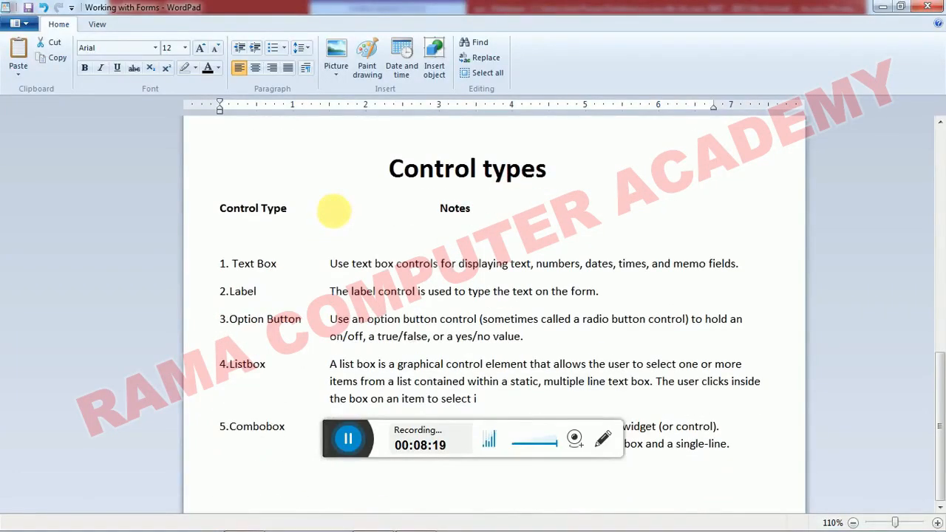
triple_click(391, 178)
click(368, 206)
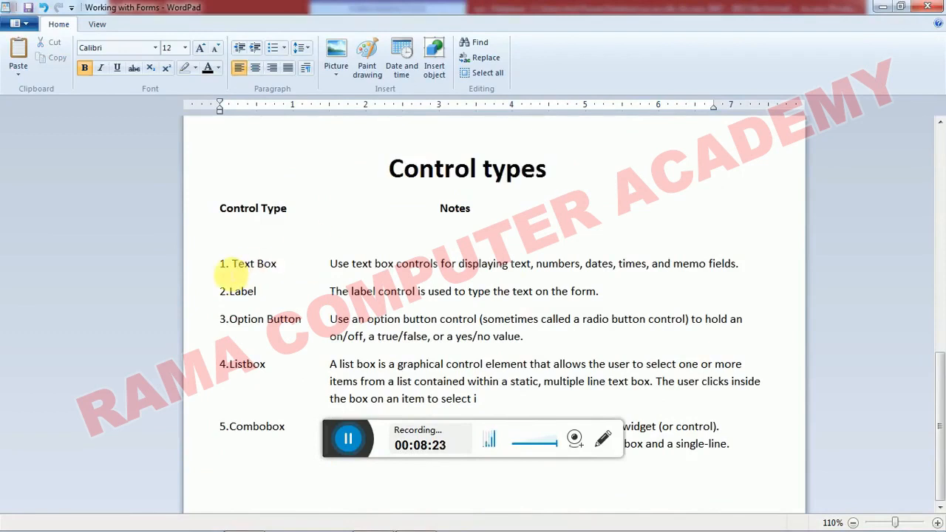
drag(233, 274, 280, 271)
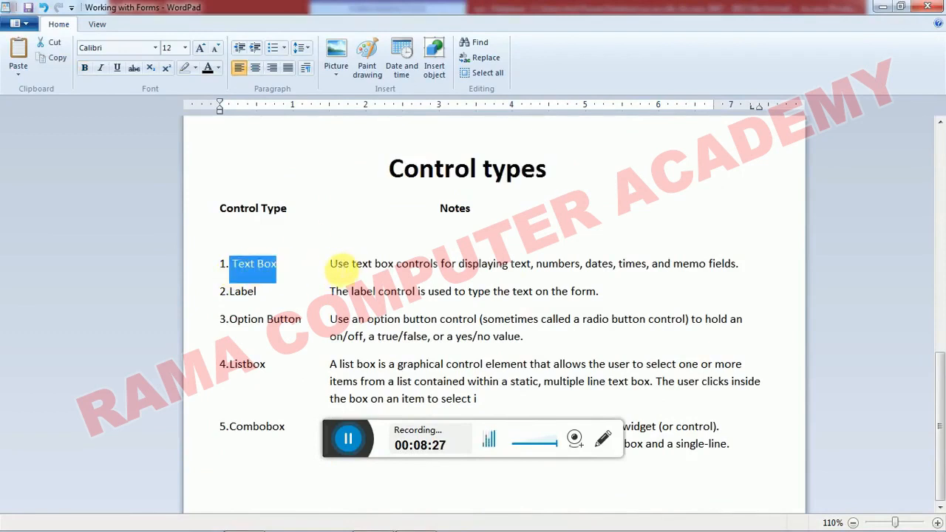
drag(330, 267, 338, 268)
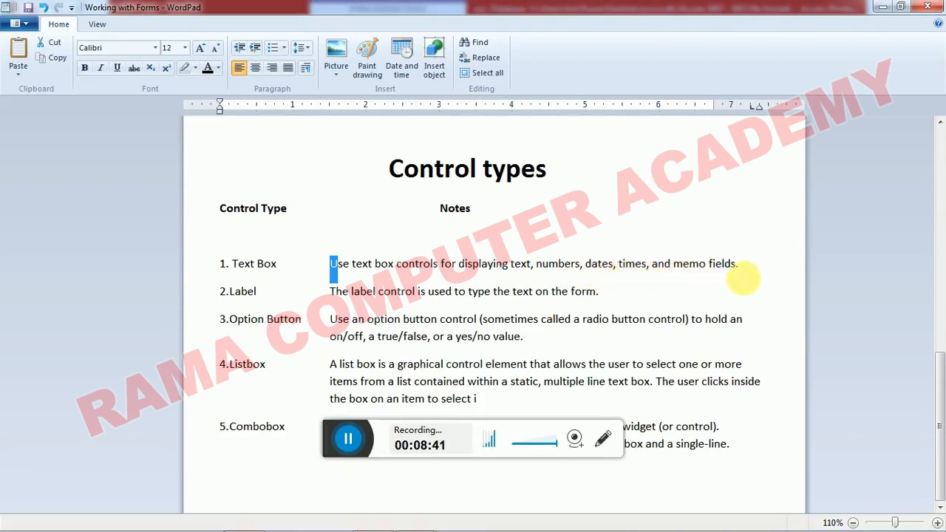
key(alt+Tab)
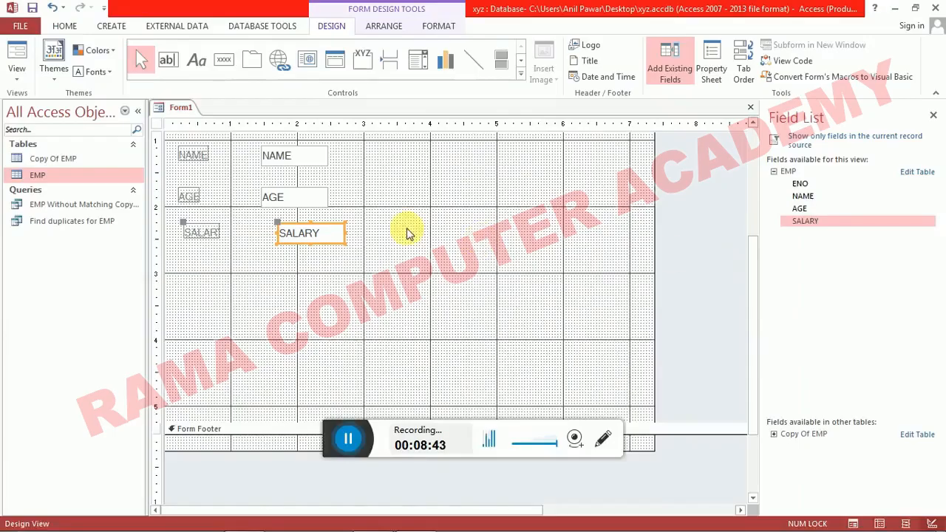
Step: Examine the ENO, NAME, AGE and SALARY text boxes on the form as examples of text box controls
click(314, 155)
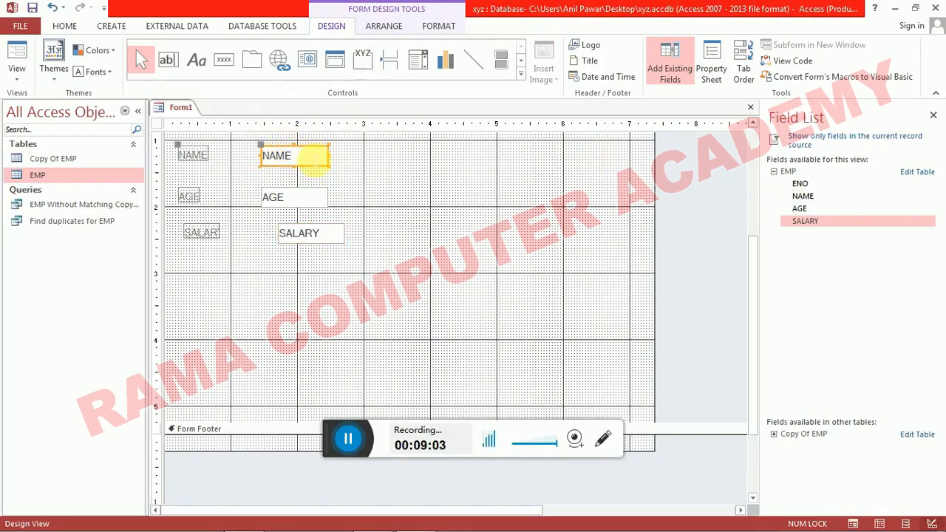
click(314, 157)
click(318, 156)
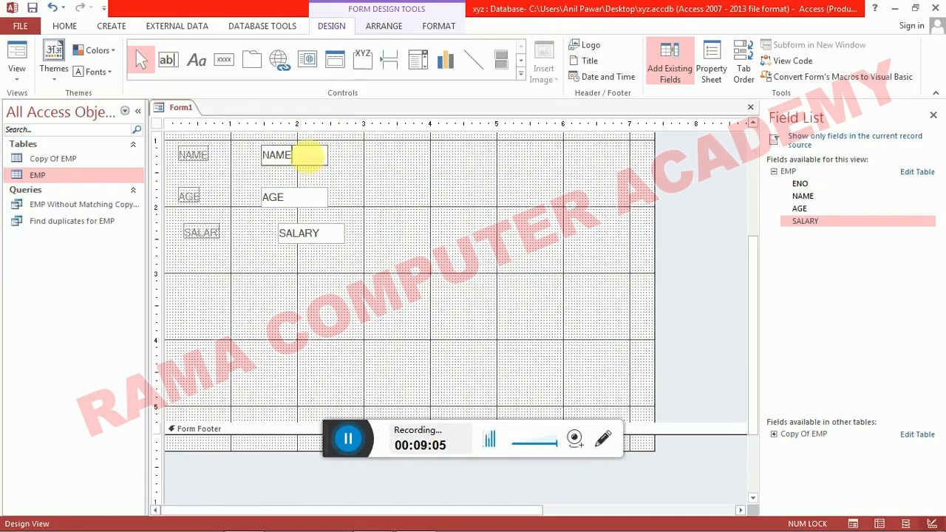
click(325, 157)
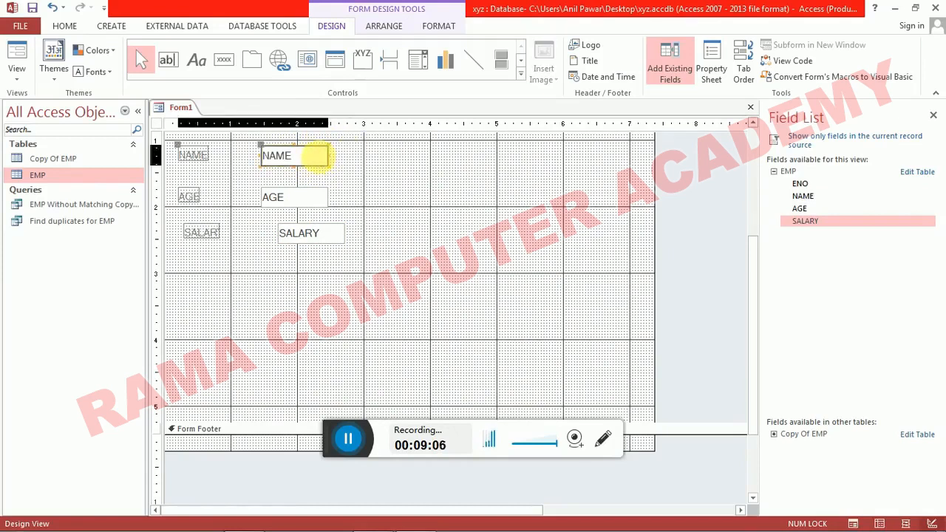
click(302, 198)
scroll(313, 207, up, 3)
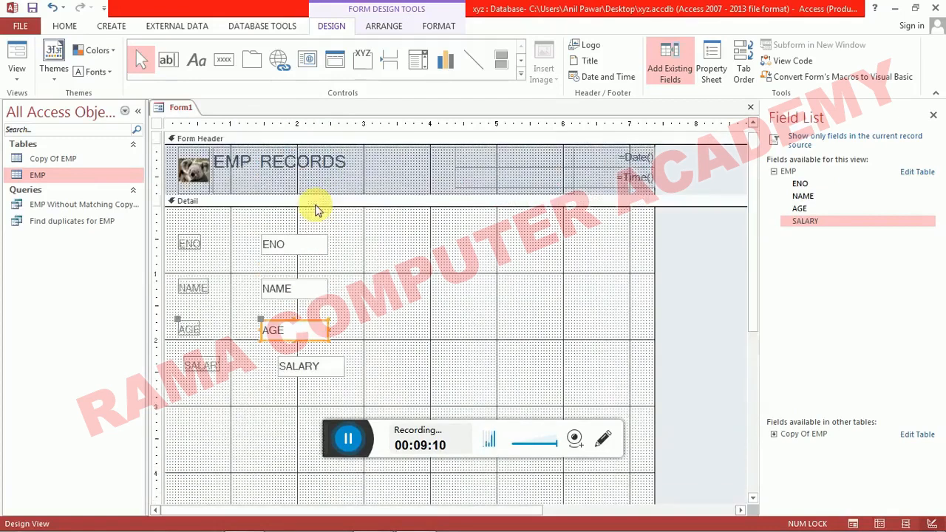
click(306, 247)
click(294, 290)
click(285, 325)
click(296, 363)
Step: Reposition the SALARY label and text box below the AGE field, closer to the column of the fields above
click(304, 367)
drag(305, 367, 270, 354)
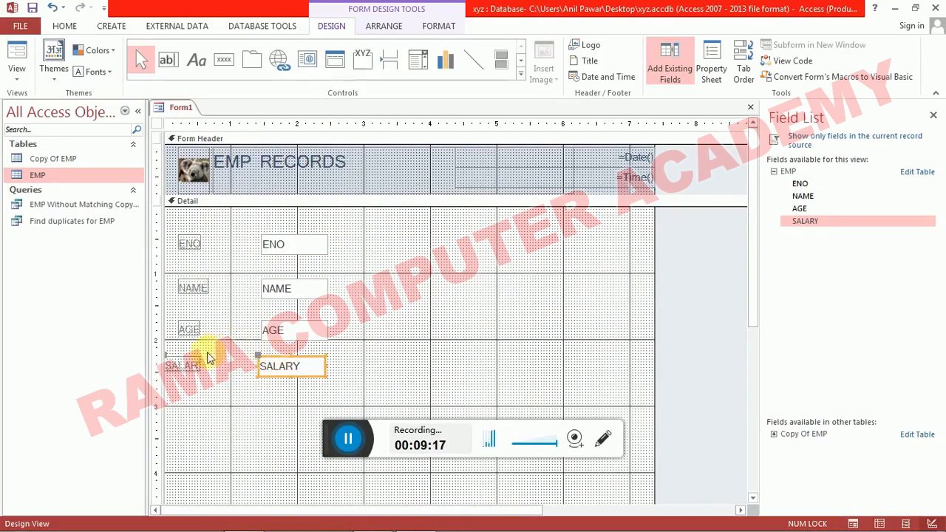
click(209, 386)
click(187, 364)
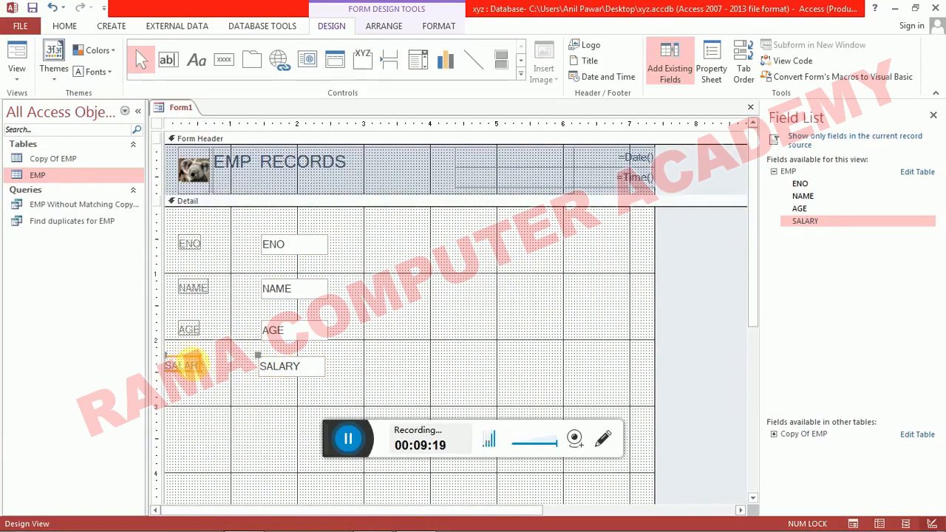
drag(194, 363, 204, 368)
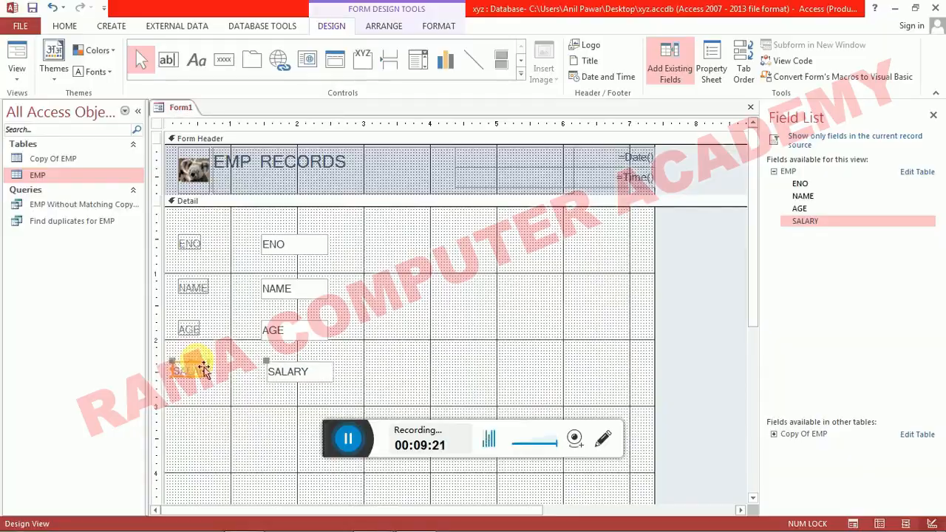
Step: Read the Label entry in the WordPad notes on control types, and return to Access
key(alt+Tab)
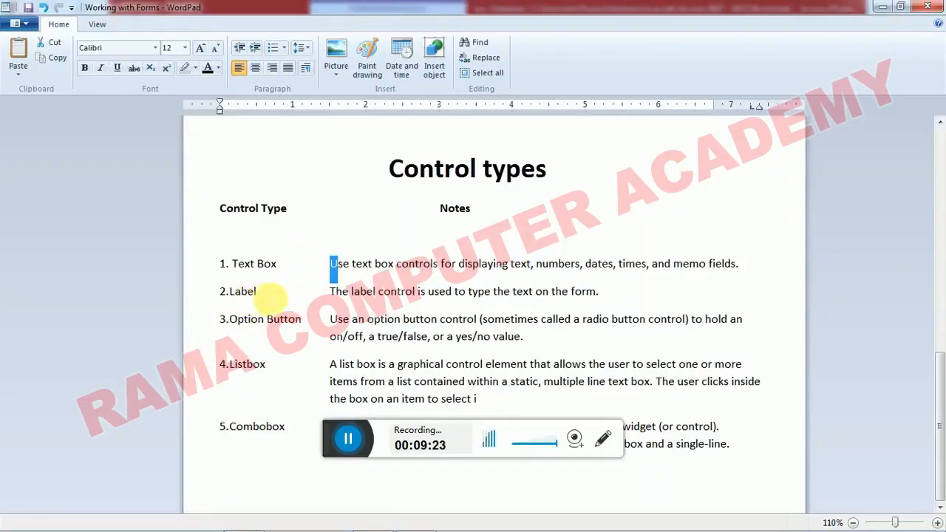
click(335, 289)
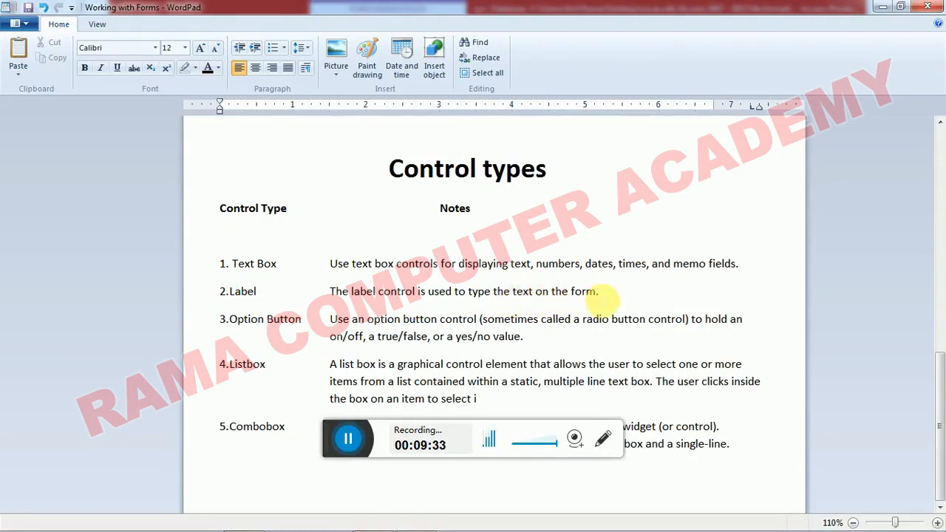
key(alt+Tab)
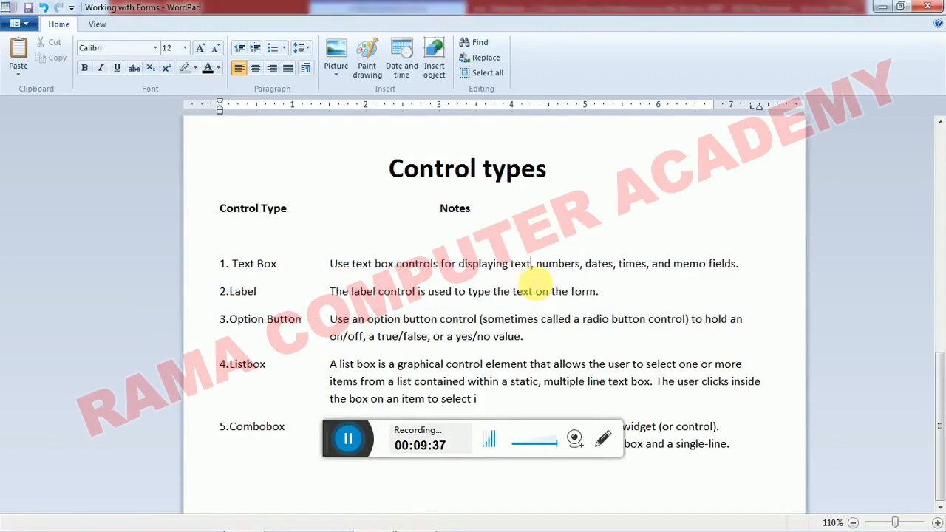
click(530, 285)
Step: Examine the ENO, NAME, AGE and SALARY labels beside the text boxes as examples of label controls
click(303, 248)
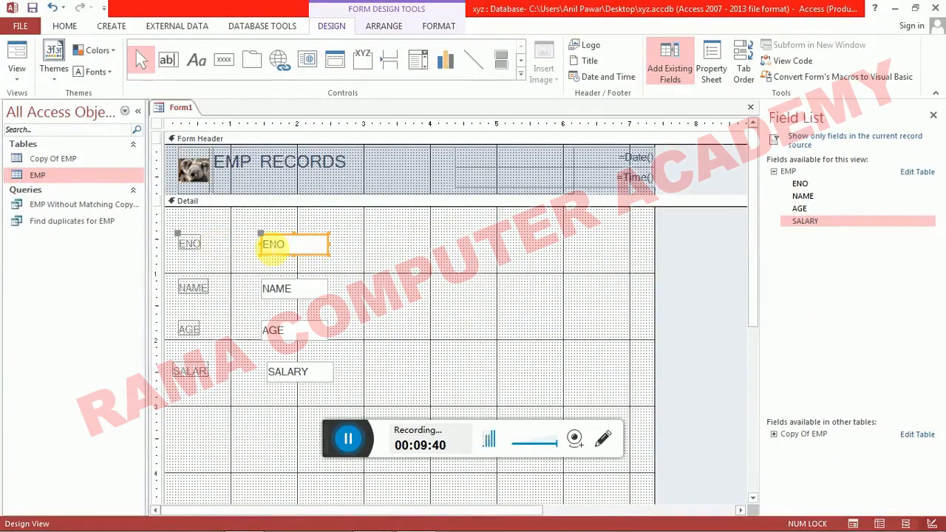
click(202, 249)
click(194, 247)
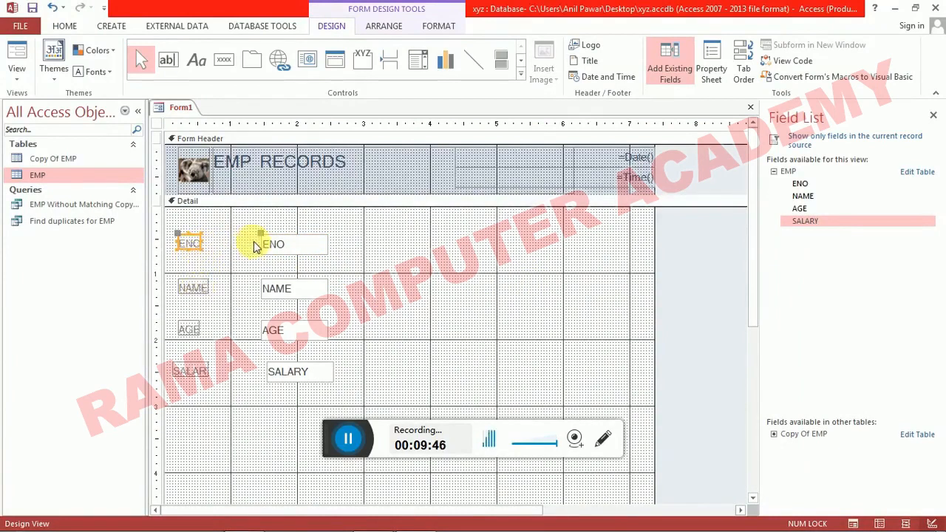
click(192, 288)
click(188, 330)
click(179, 372)
click(196, 254)
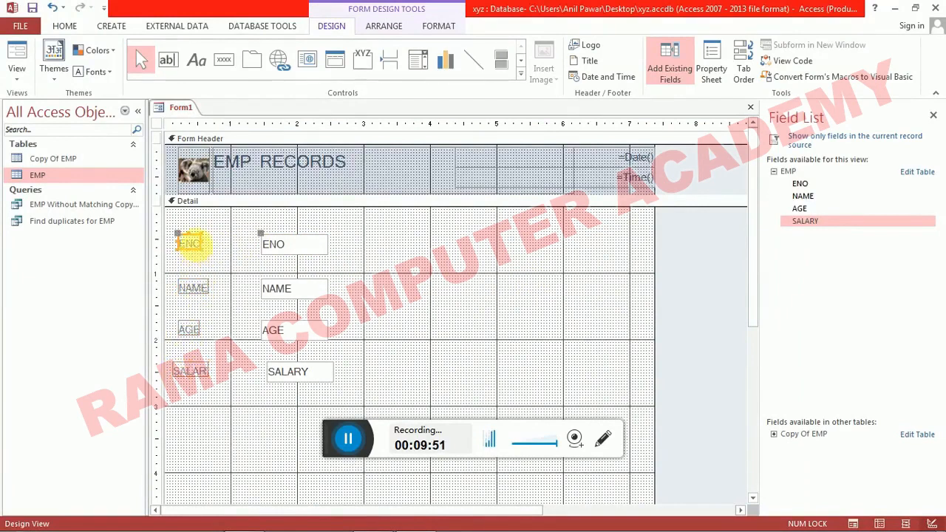
Step: Enlarge the ENO label slightly, leaving its caption text as it is
drag(202, 251, 207, 255)
click(193, 247)
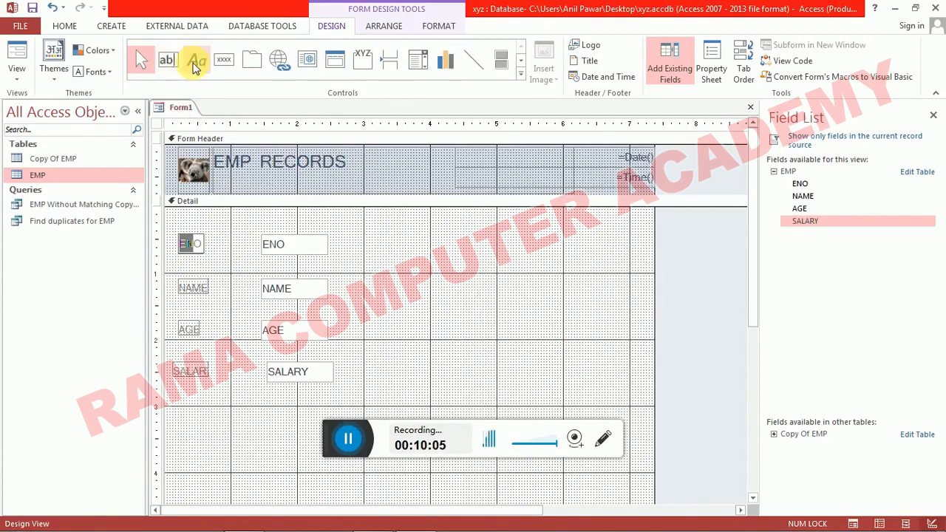
click(201, 251)
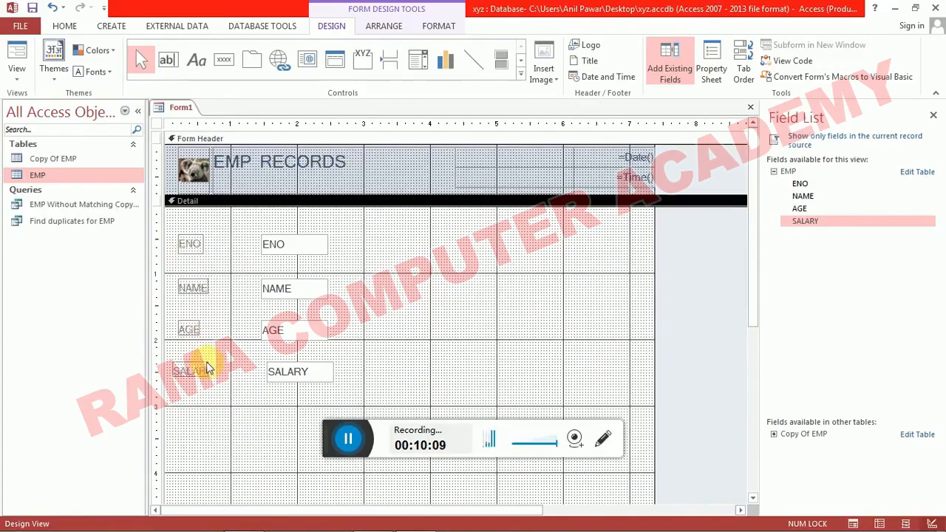
Step: Complete the Listbox entry in the WordPad notes so it ends with "select it", and return to Access
key(alt+Tab)
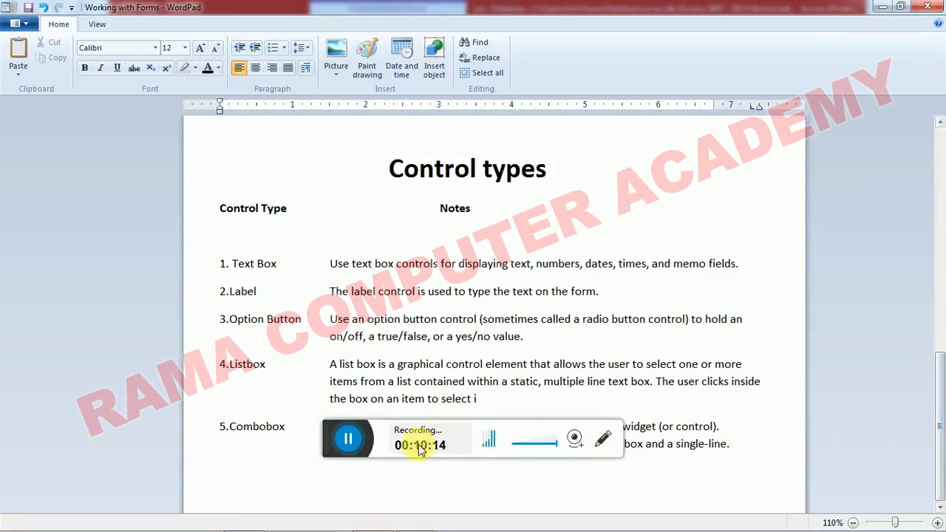
drag(328, 439, 314, 491)
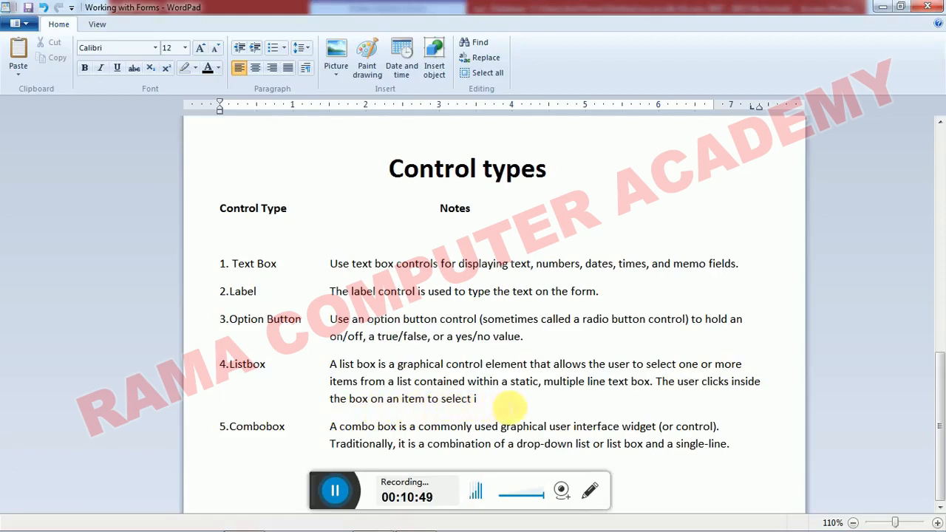
click(491, 401)
text(t)
key(alt+Tab)
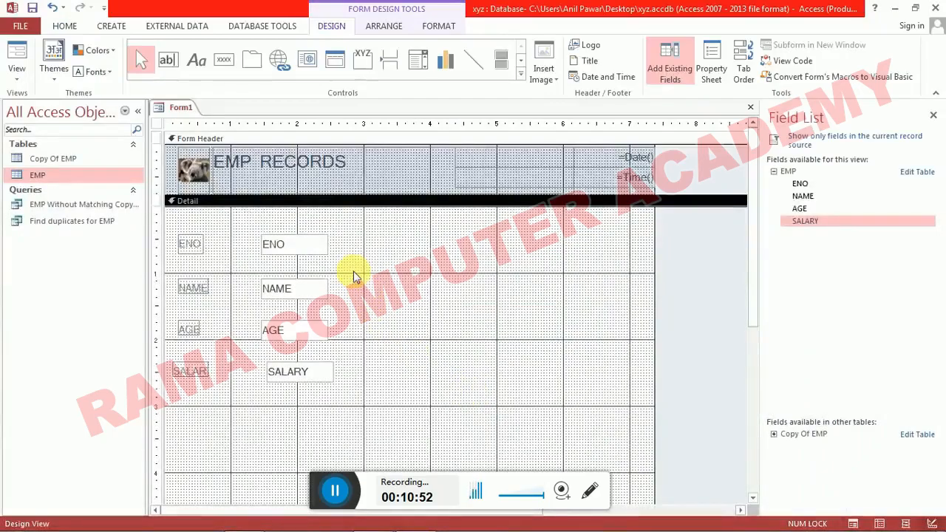
scroll(353, 273, down, 3)
scroll(340, 242, down, 2)
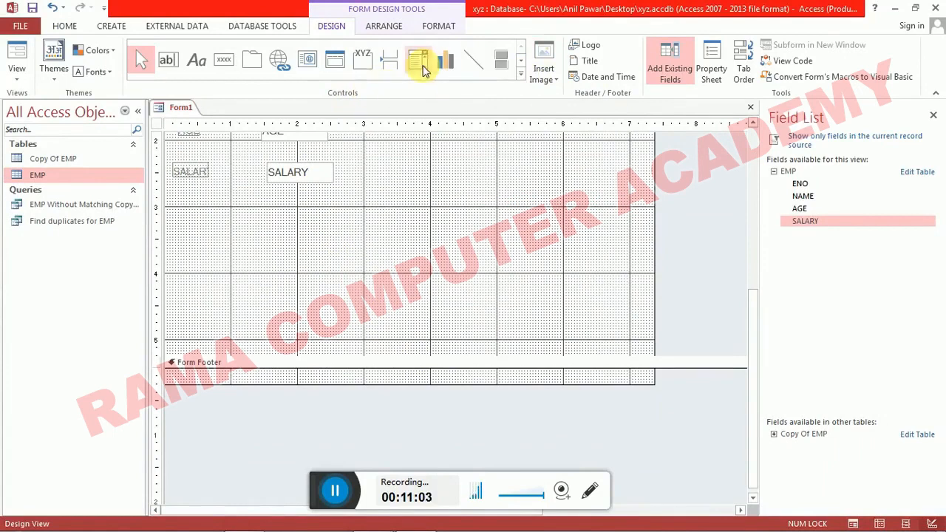
click(520, 74)
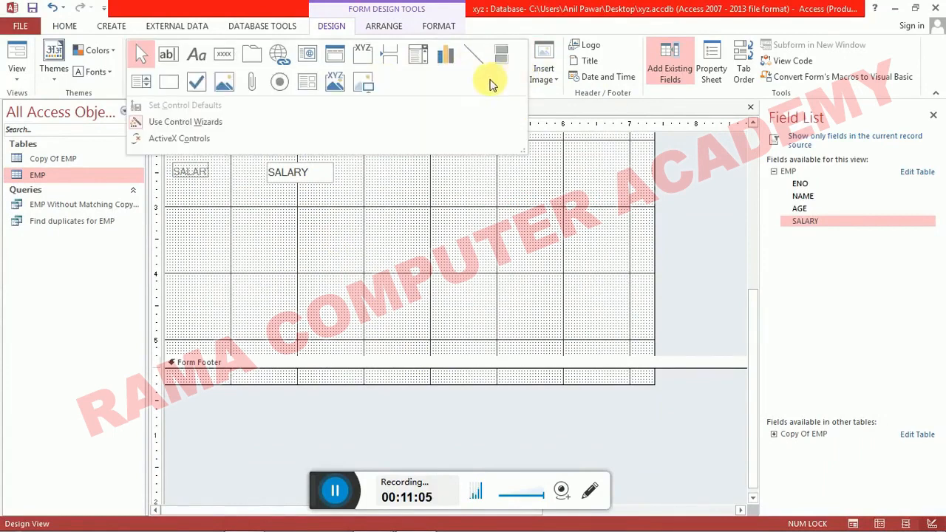
click(146, 84)
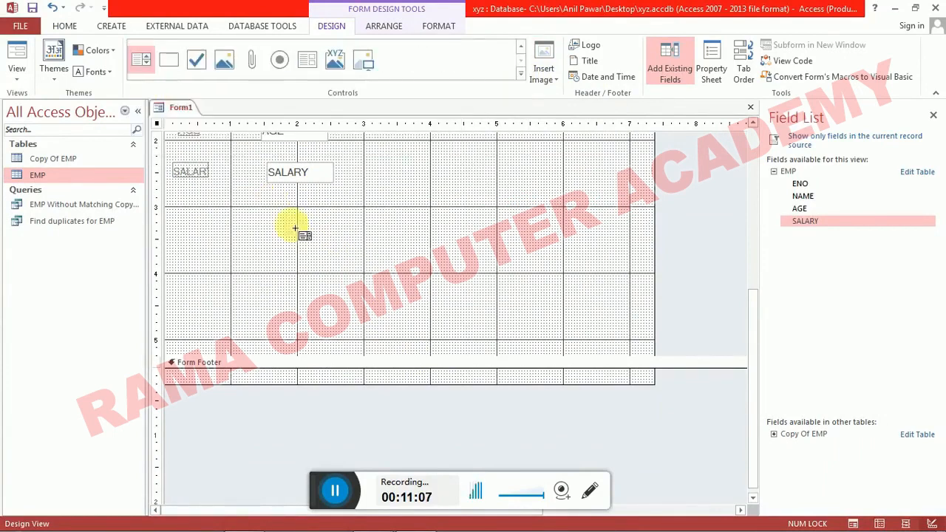
drag(283, 217, 418, 281)
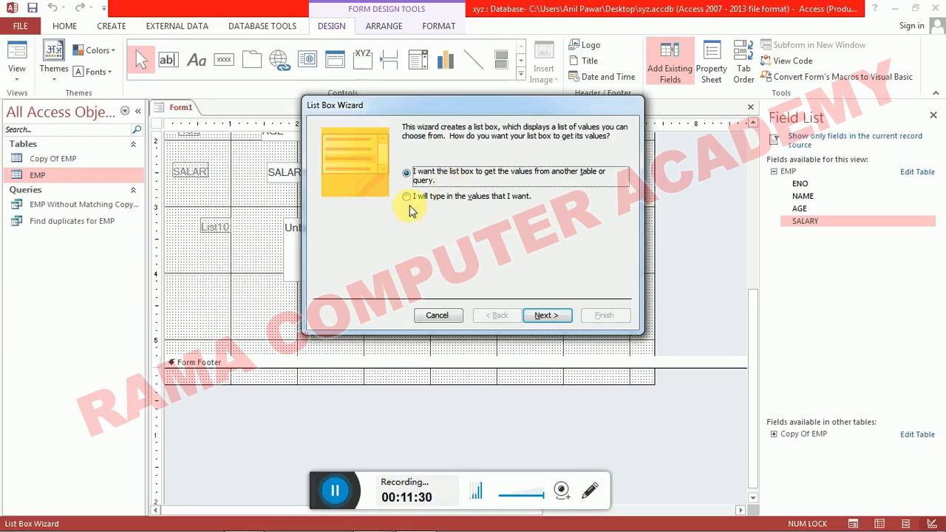
click(437, 316)
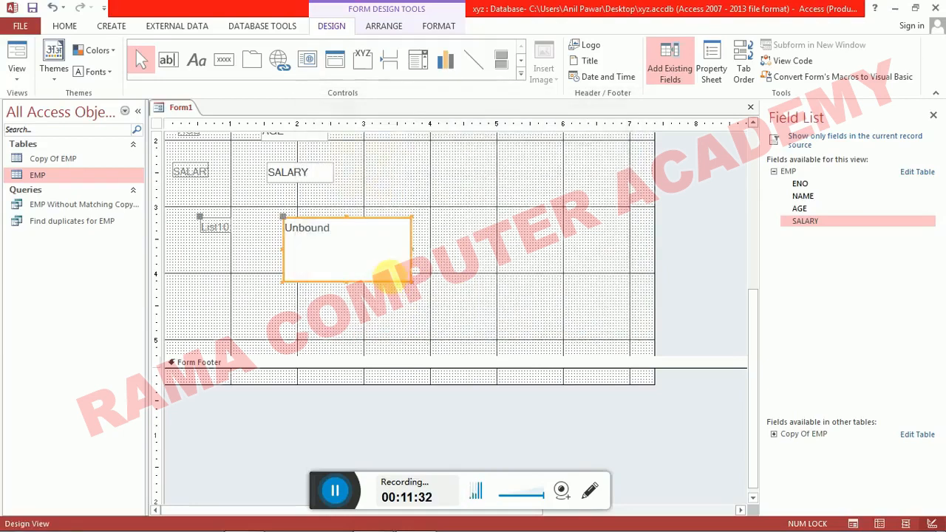
key(Delete)
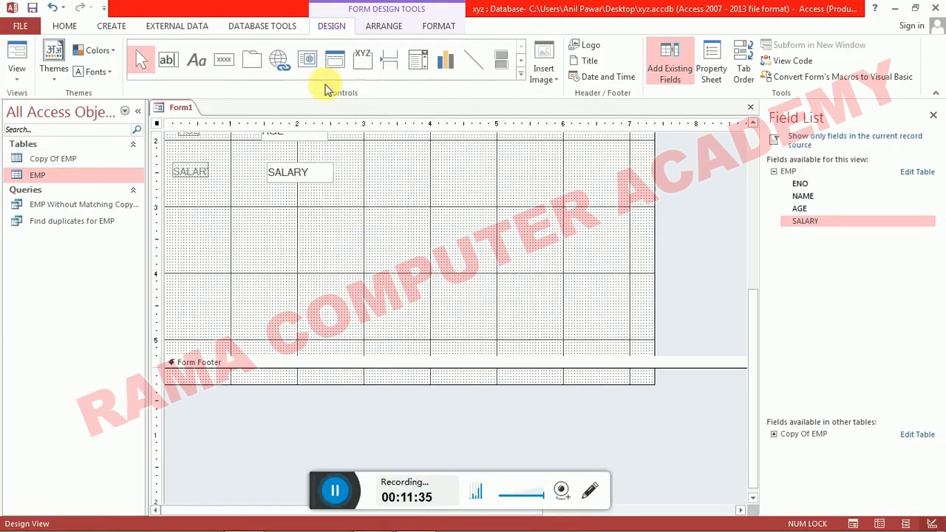
Step: Draw a list box below the SALARY field that gets its values from another table or query
click(520, 73)
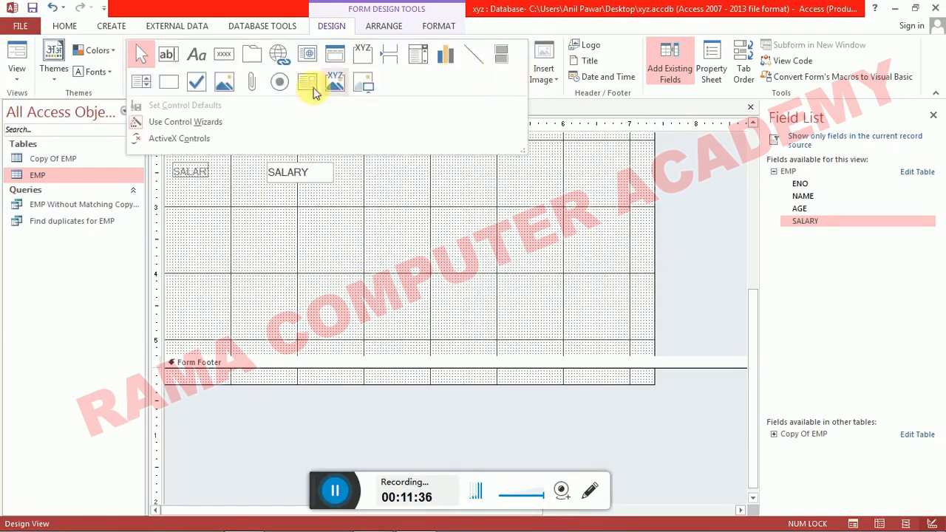
click(141, 87)
drag(303, 220, 378, 317)
drag(400, 113, 307, 105)
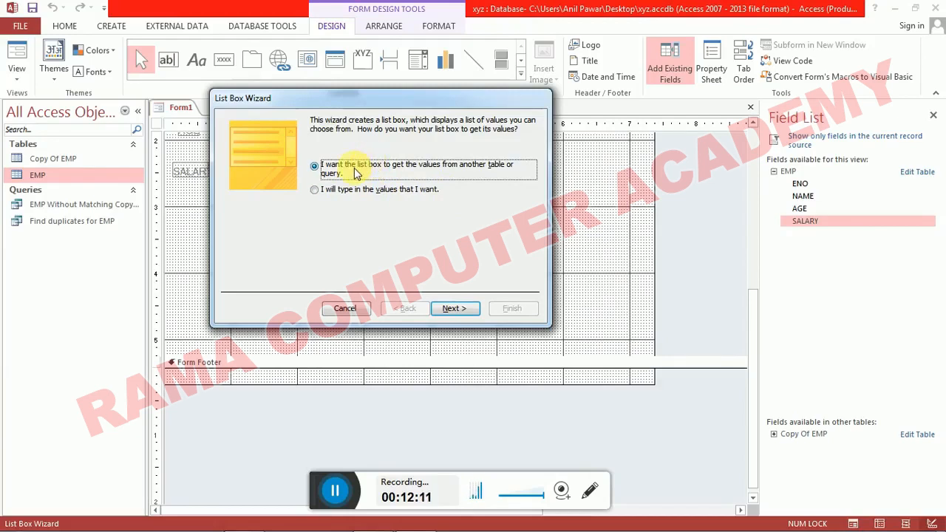
click(347, 193)
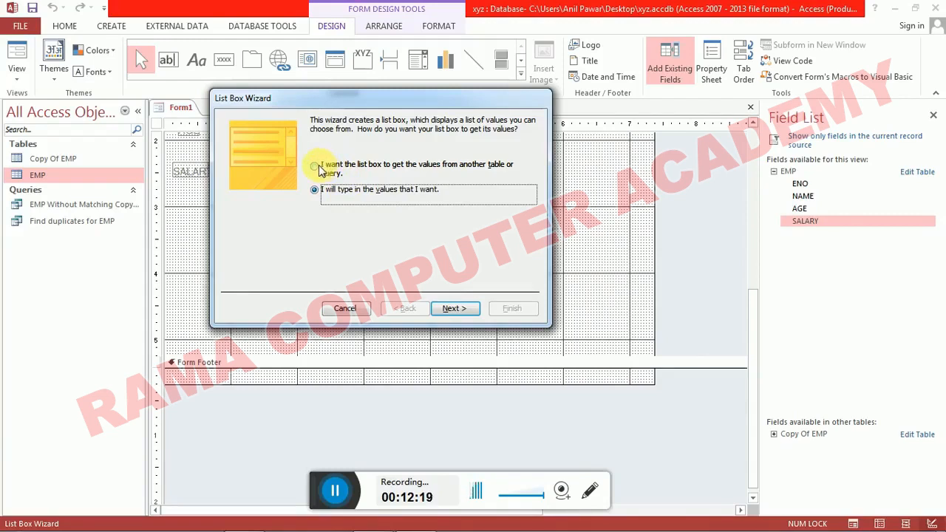
click(319, 170)
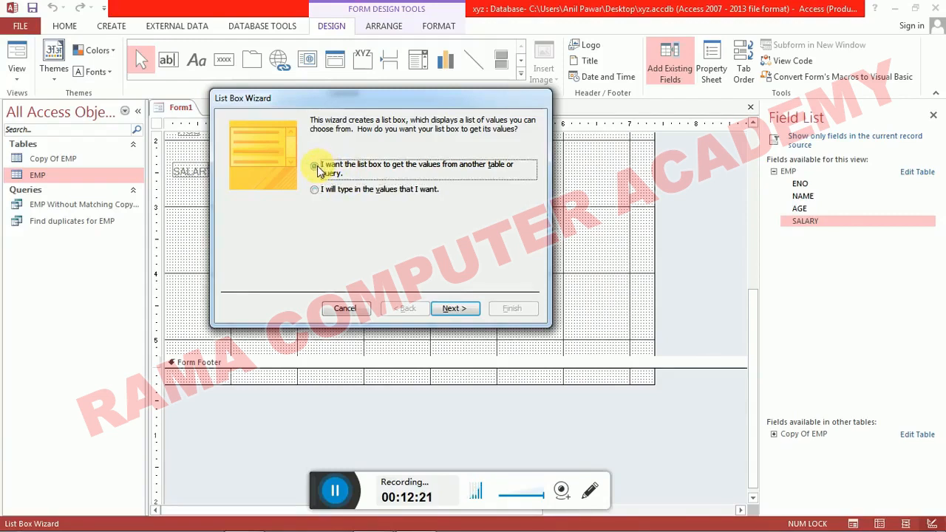
click(465, 316)
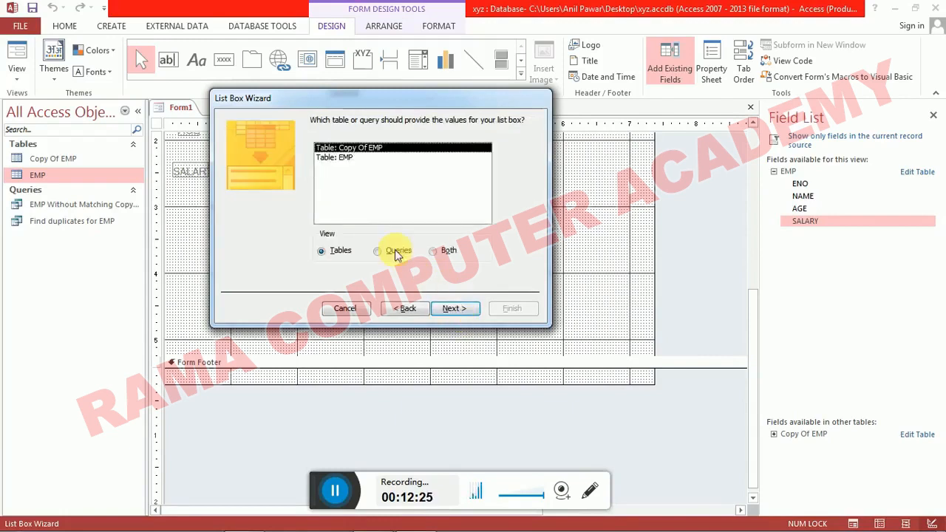
Step: Use the EMP table as the list box's source and include its NAME field
click(348, 157)
click(449, 308)
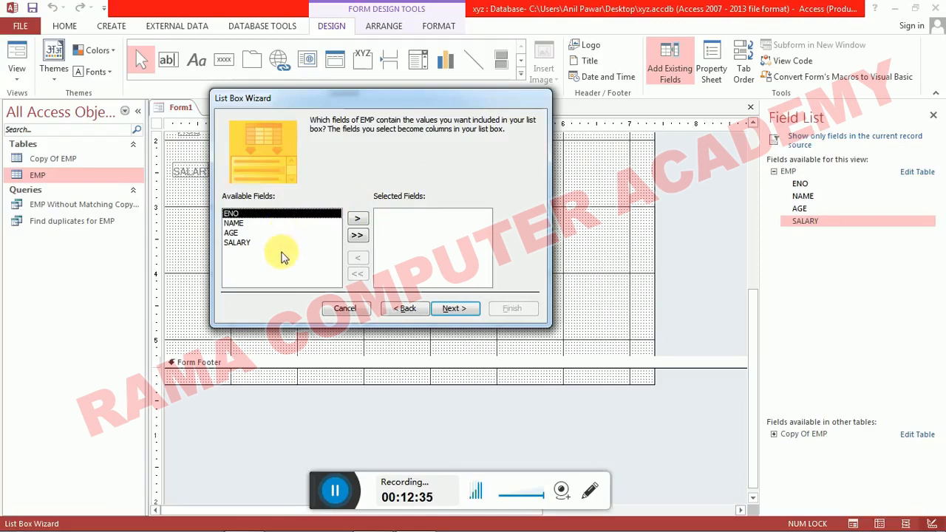
click(248, 223)
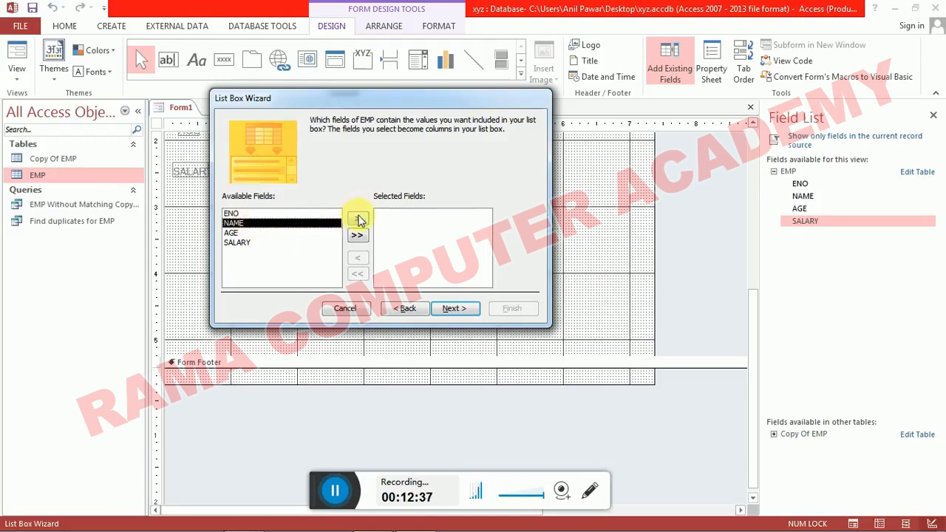
click(357, 220)
click(451, 309)
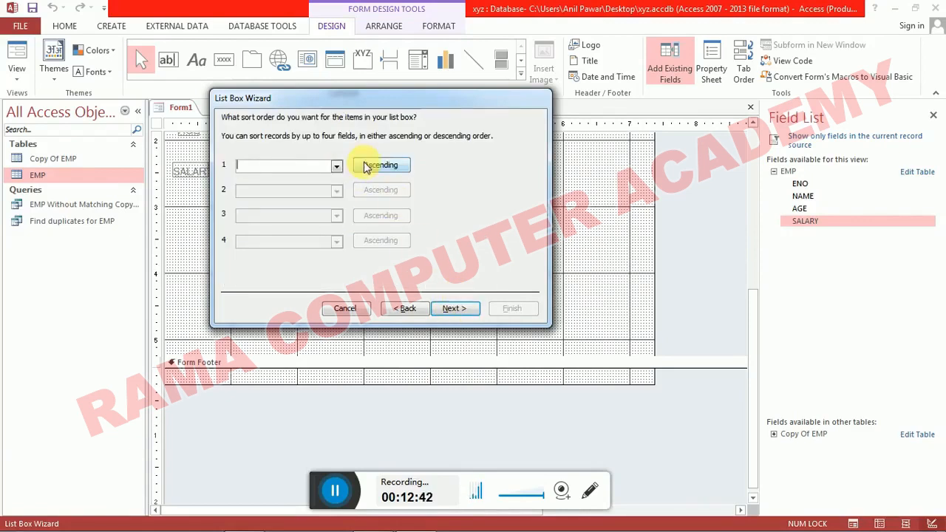
Step: Sort the list box items by NAME in ascending order, and finish the wizard with the value remembered for later use
click(452, 308)
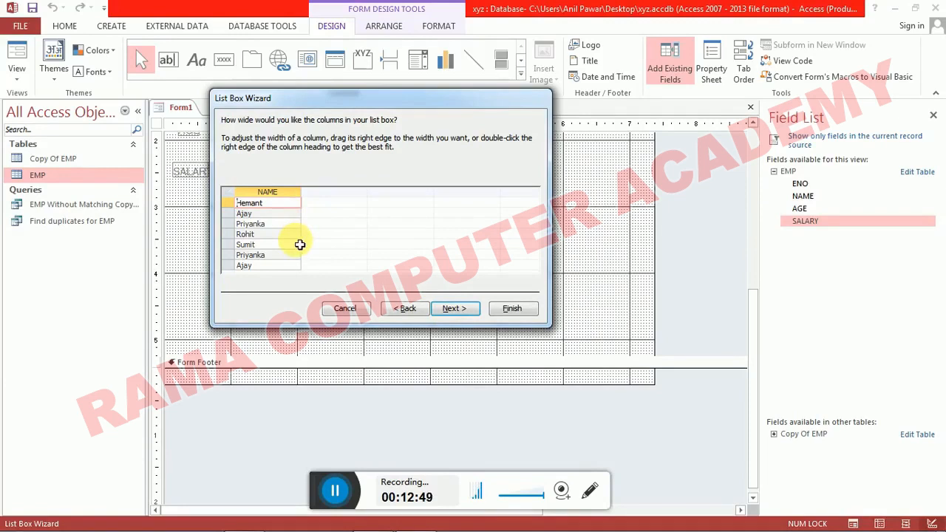
click(404, 310)
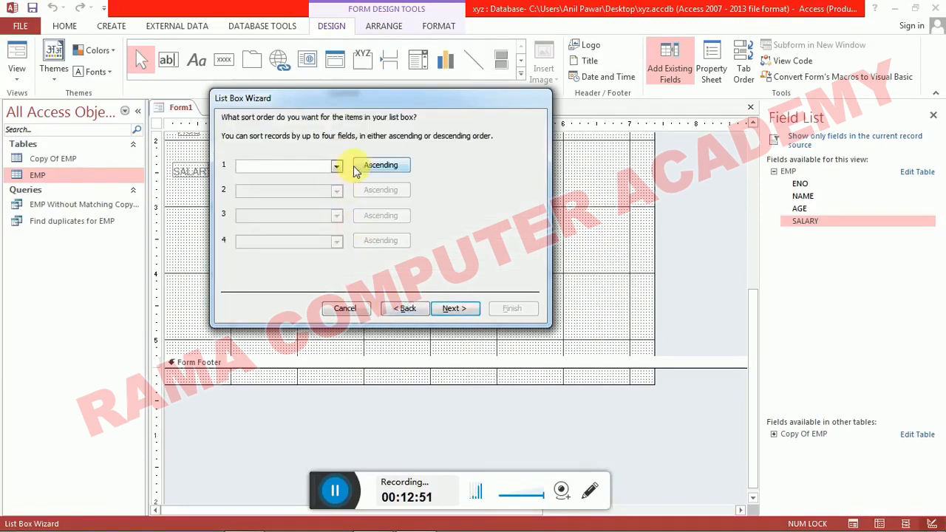
click(448, 310)
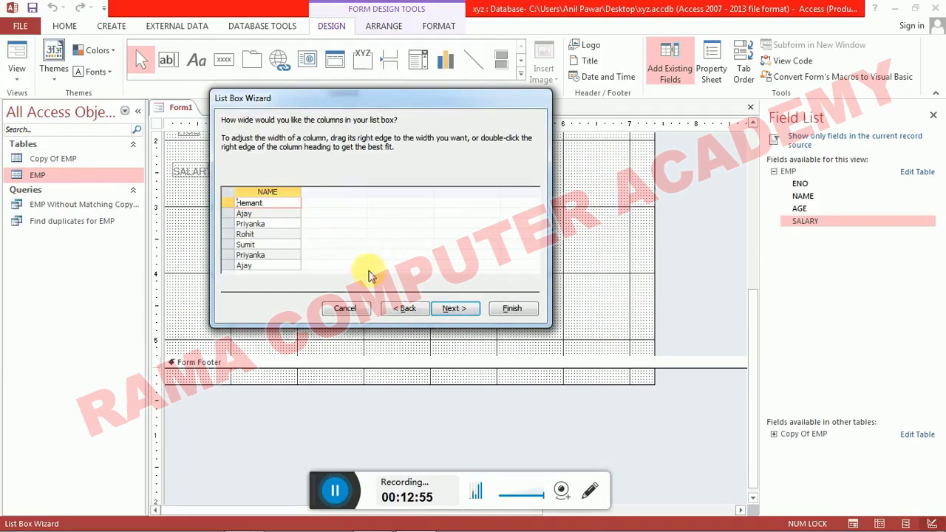
click(399, 309)
click(337, 167)
click(287, 186)
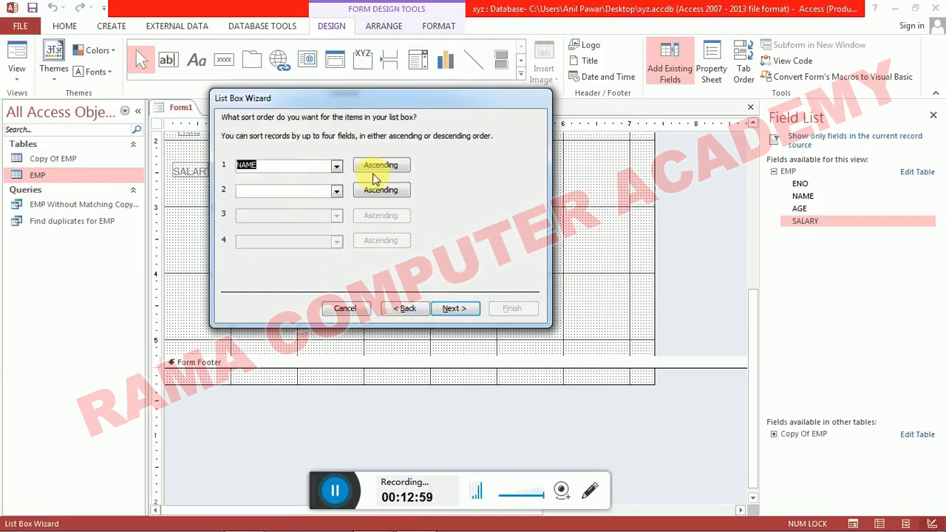
click(453, 307)
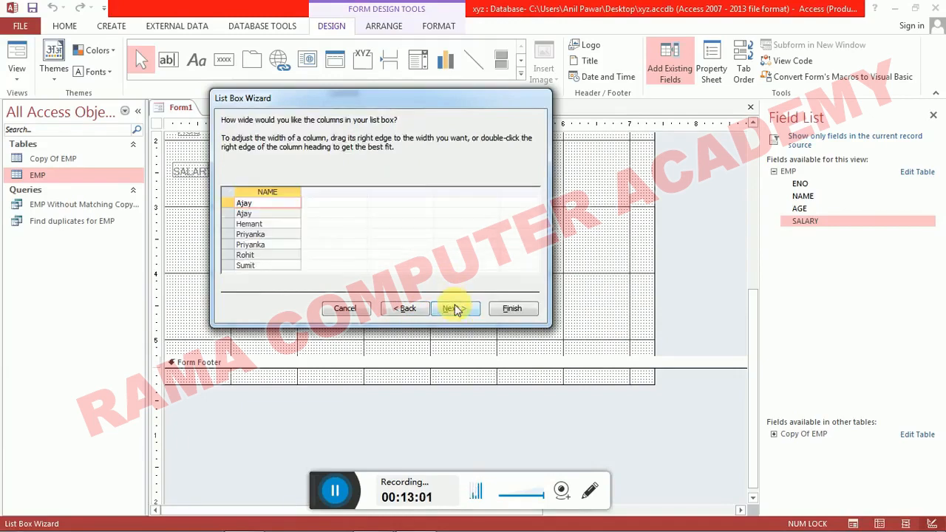
click(455, 310)
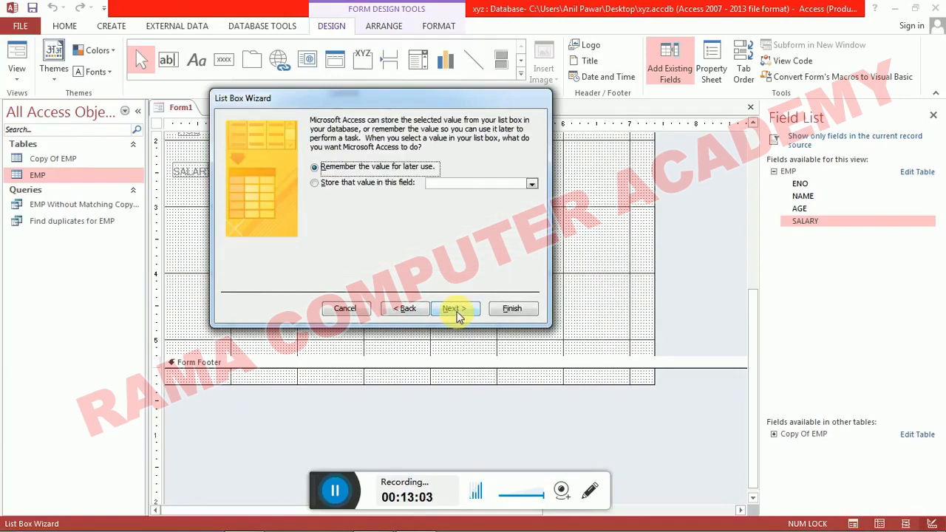
click(512, 308)
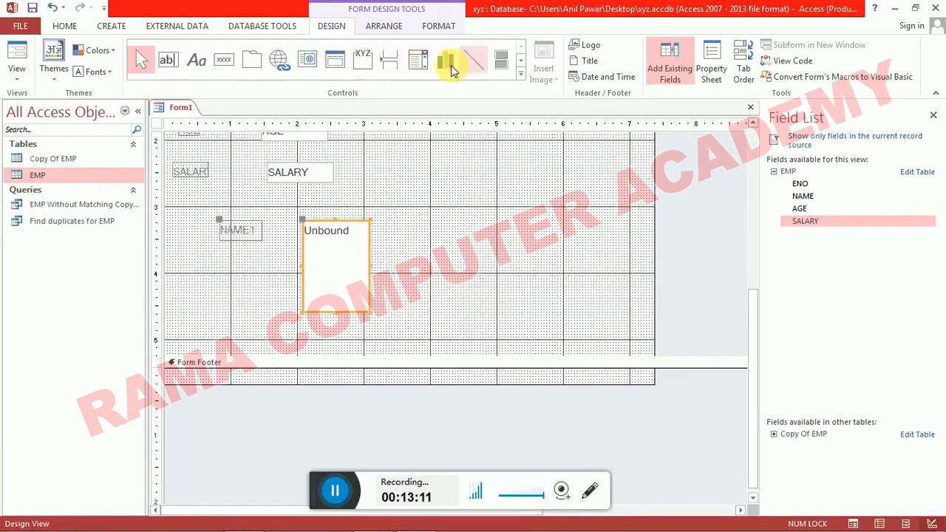
Step: Read the Combobox entry in the WordPad notes on control types, and return to Access
mouse_move(438, 526)
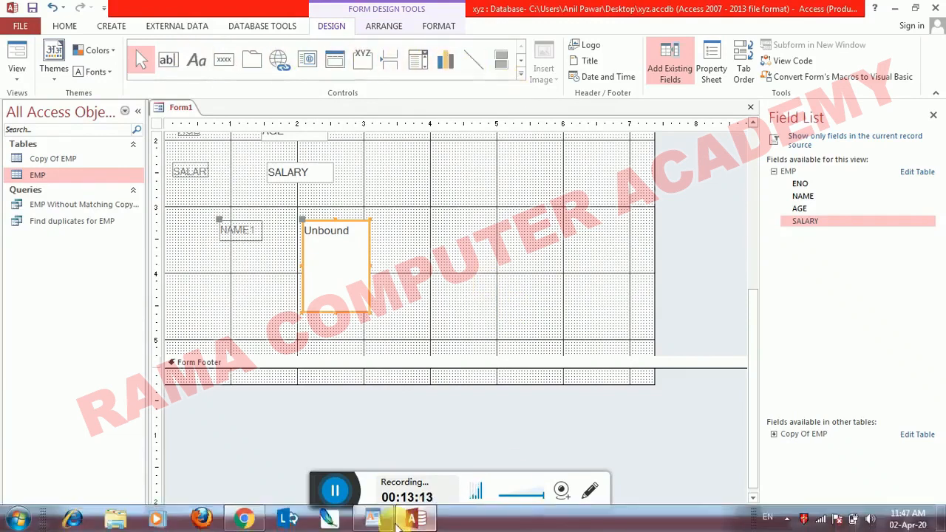
click(373, 526)
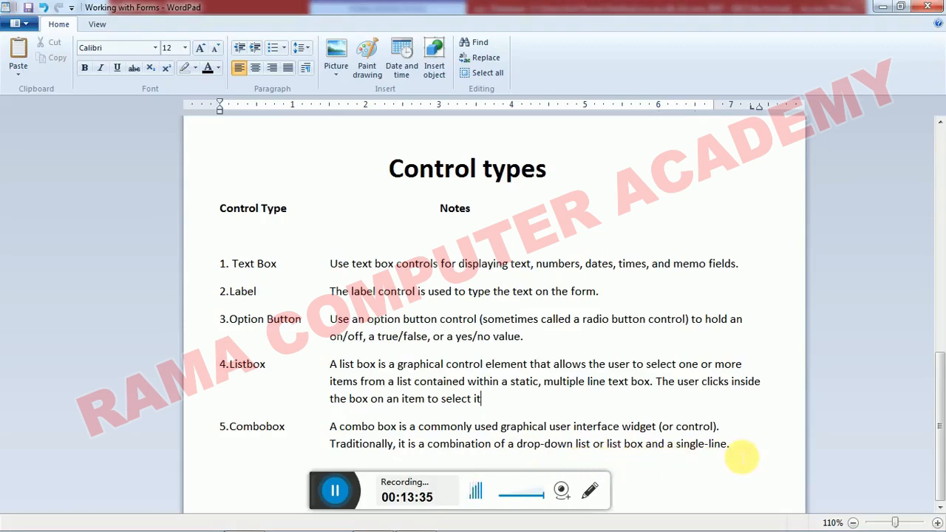
key(alt+Tab)
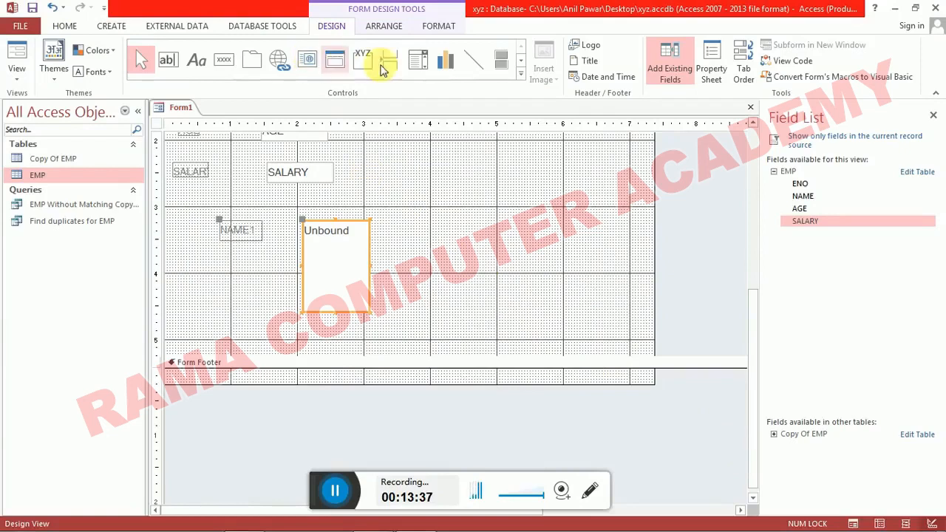
click(415, 63)
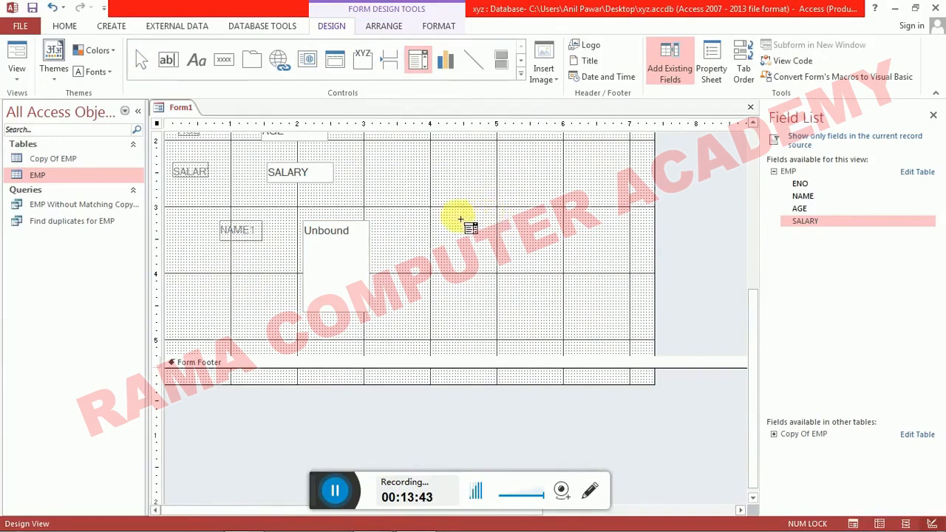
drag(449, 215, 622, 235)
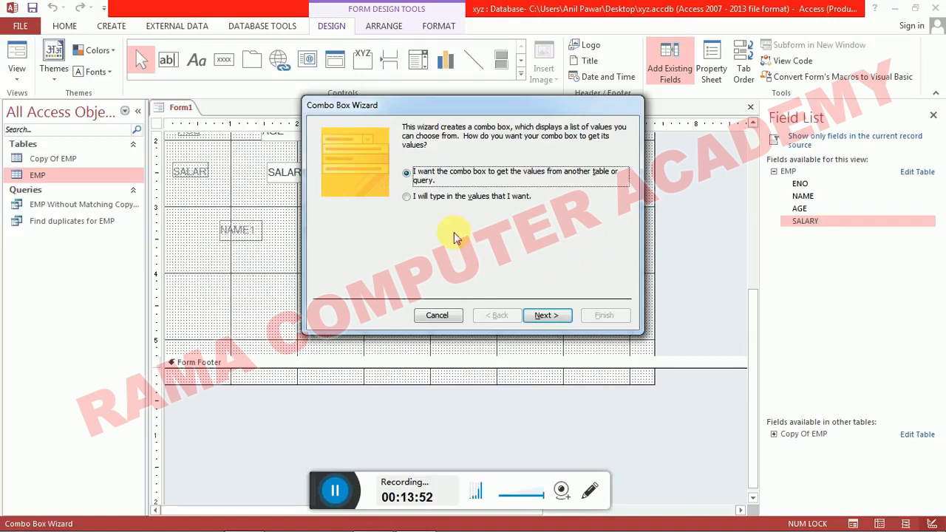
click(437, 315)
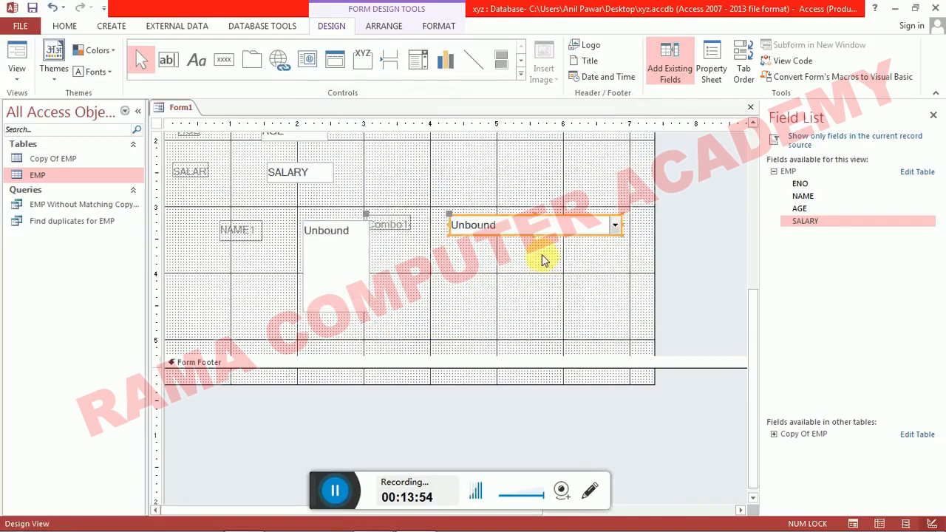
key(Delete)
Step: Draw a combo box beside the NAME1 list box and choose to type in its values
click(418, 61)
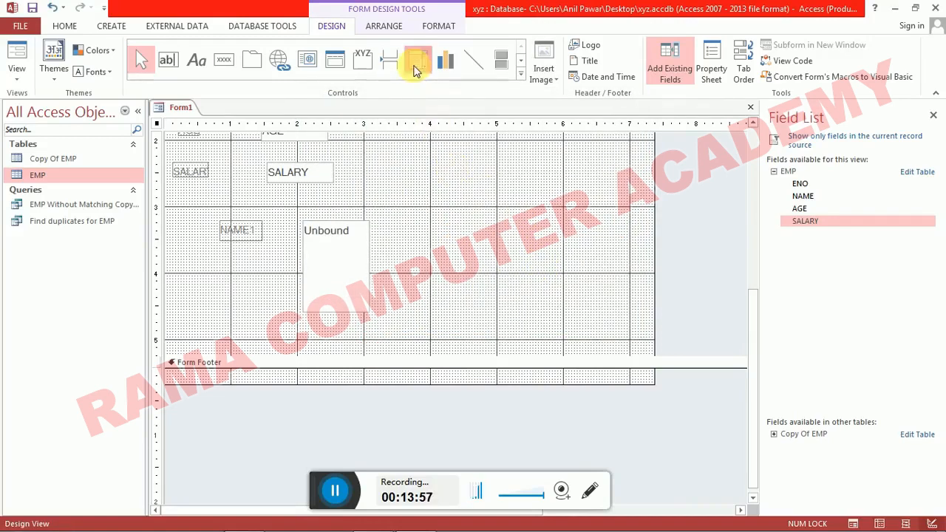
drag(446, 224, 597, 252)
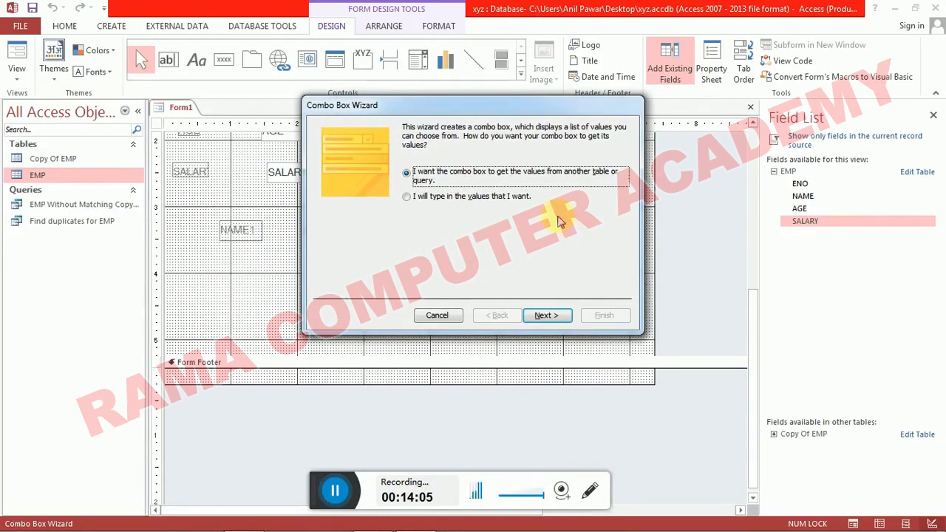
click(407, 198)
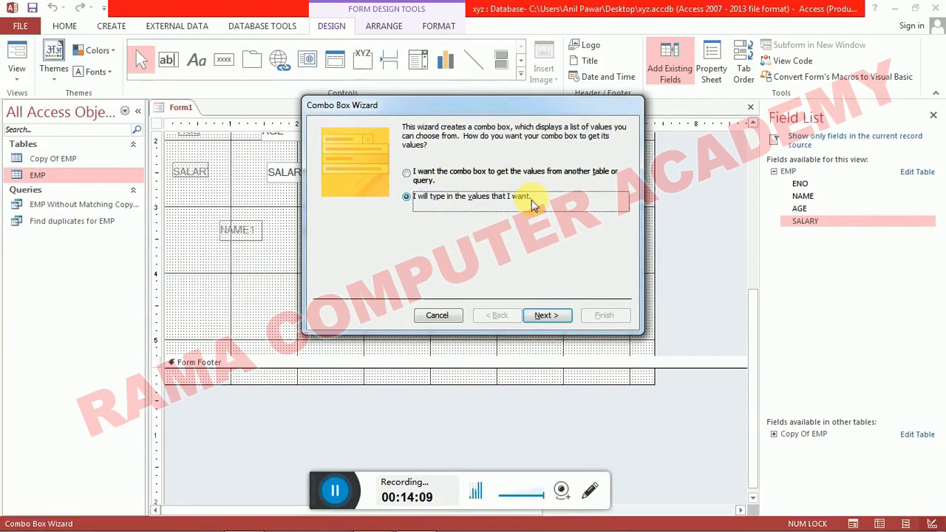
click(546, 315)
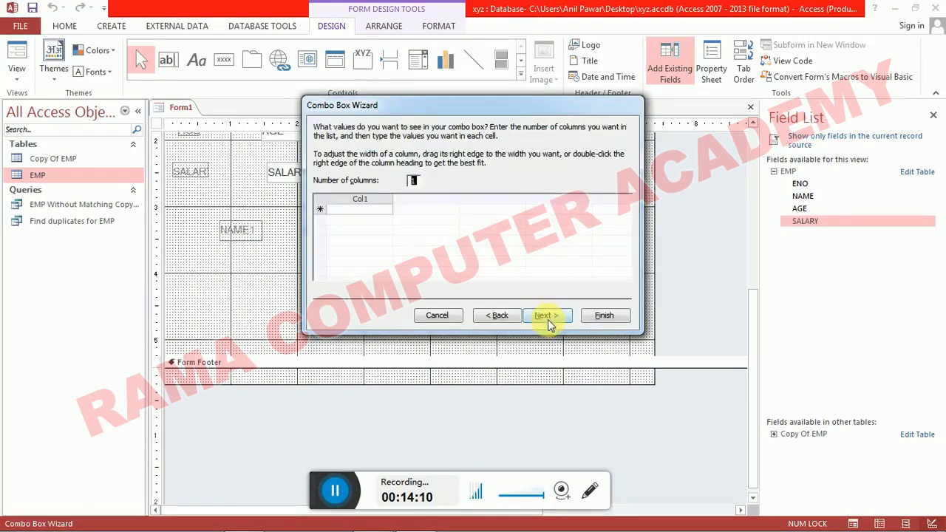
Step: Enter GEN, OBC, SC, ST and OTHE as the combo box values in a single column
click(375, 213)
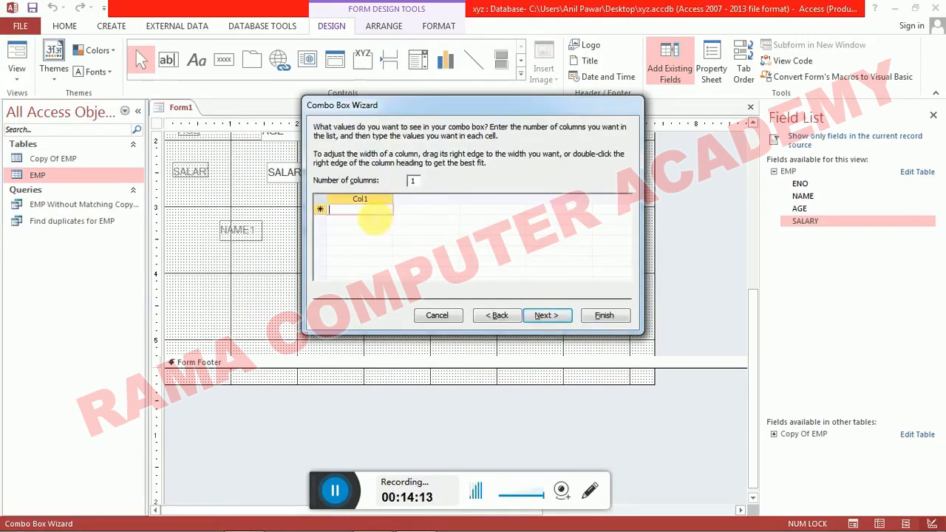
text(GEN)
key(Return)
text(OBC)
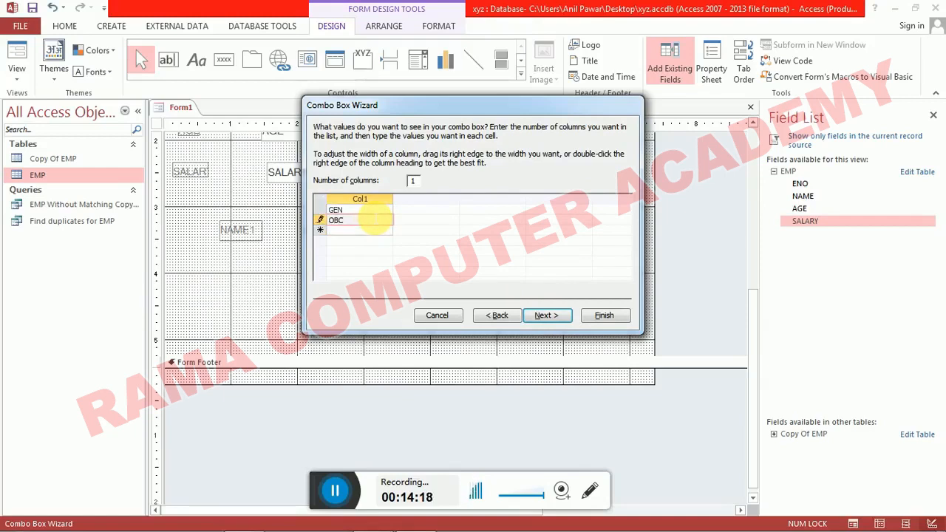
key(Return)
text(SC)
key(Return)
text(ST)
key(Return)
text(OTHE)
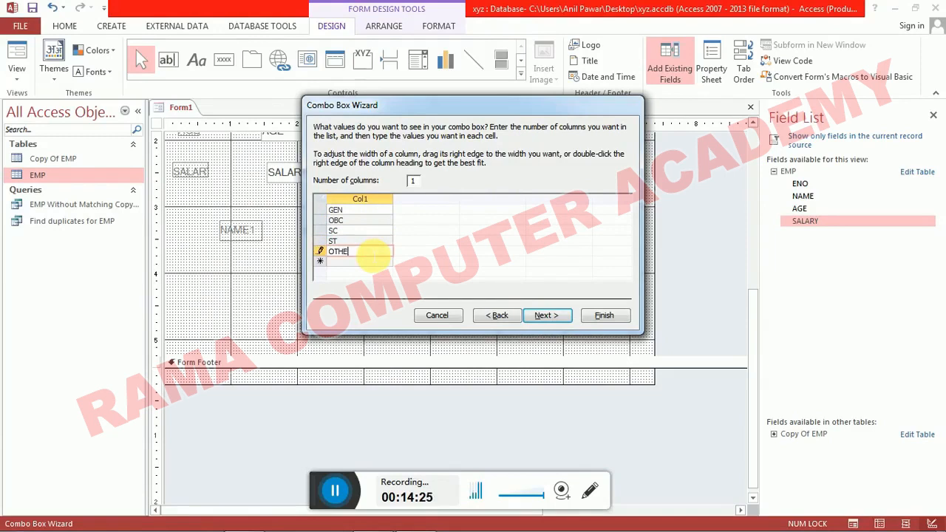
Step: Finish the combo box with the label Col1, and shift the label and combo box slightly away from the list box
click(544, 322)
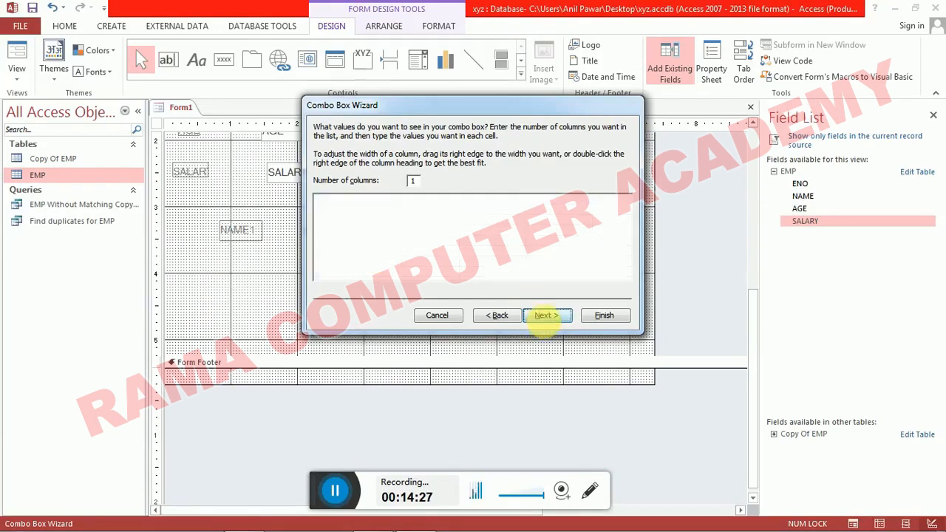
click(547, 319)
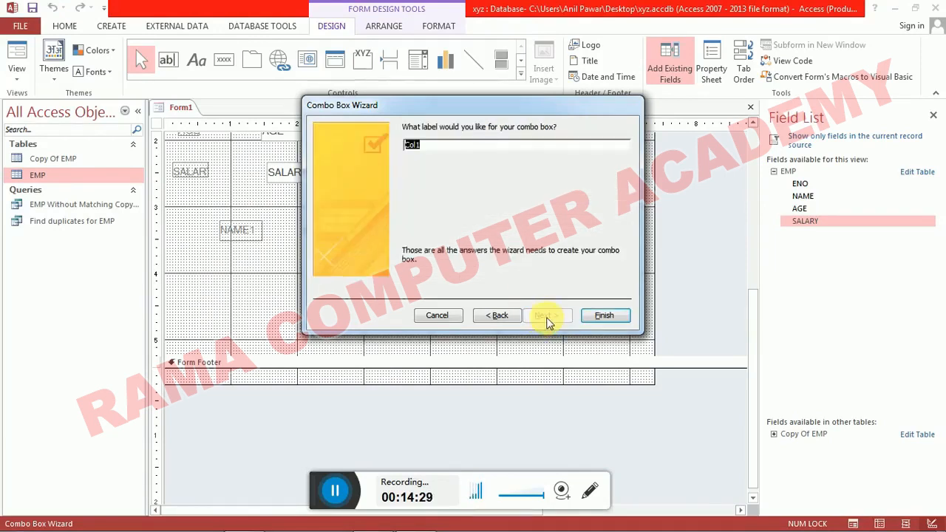
click(601, 318)
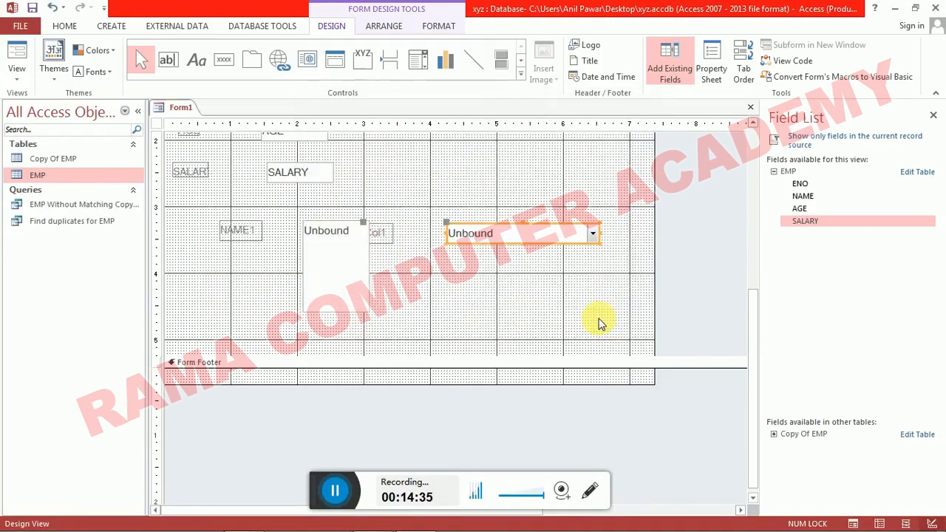
click(379, 233)
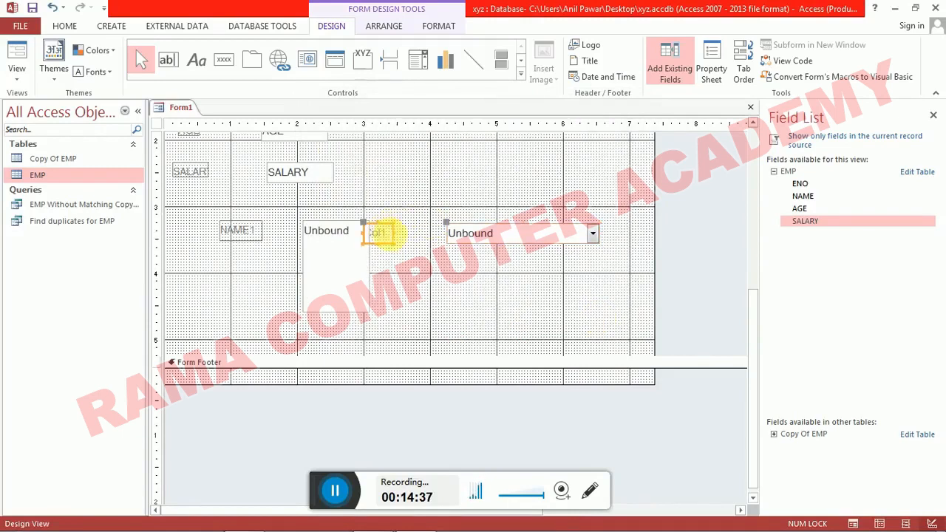
drag(382, 232, 404, 235)
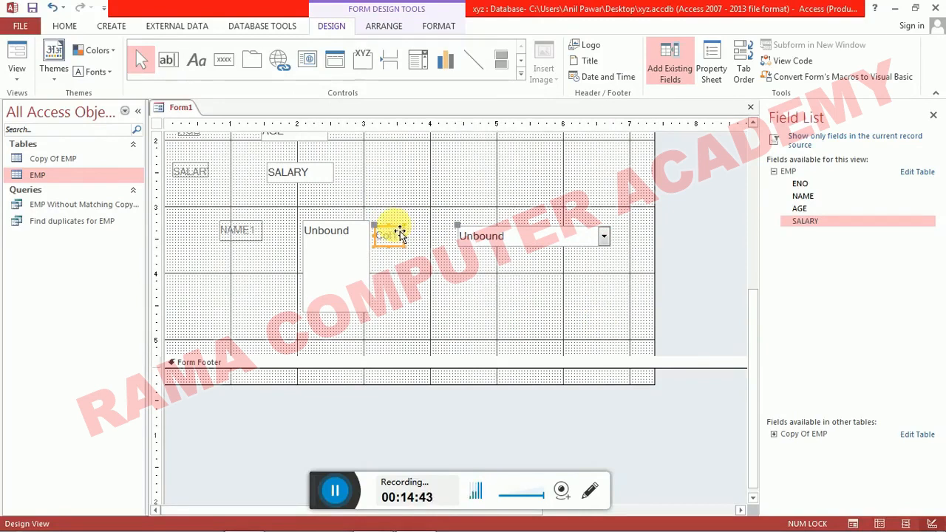
Step: Close the form, saving it under the name Form1, and reopen it in Form view
key(ctrl+w)
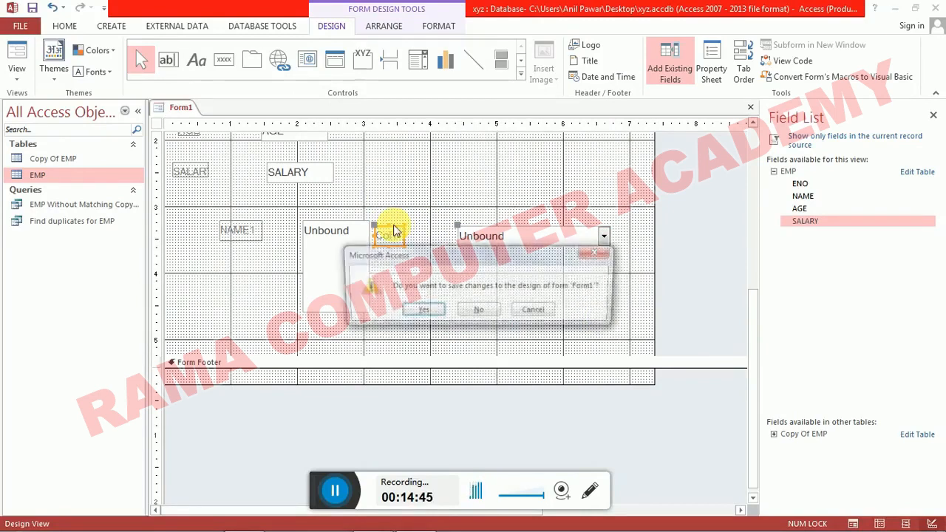
click(420, 311)
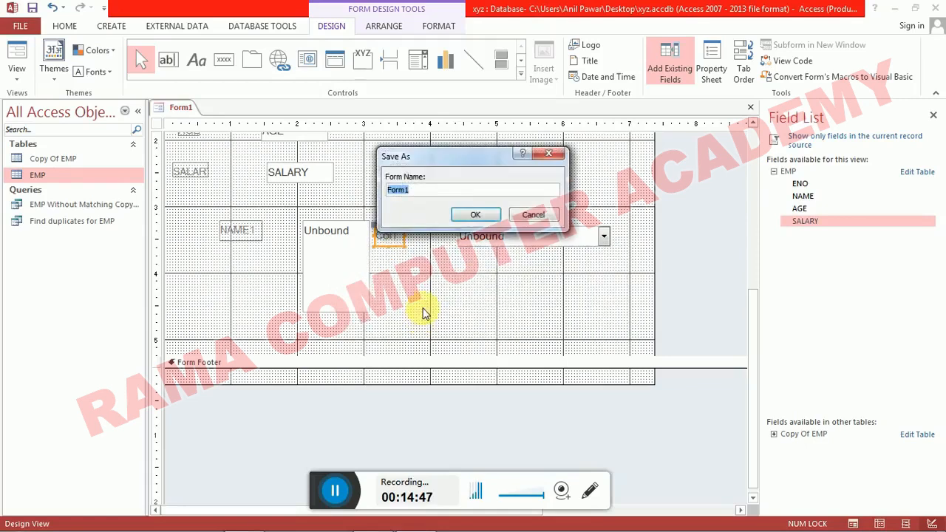
click(475, 216)
click(89, 256)
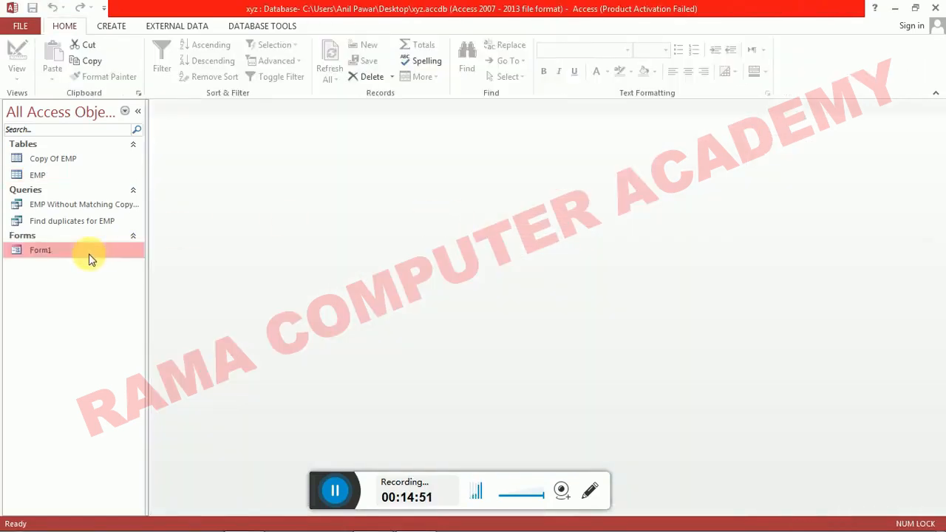
double_click(63, 252)
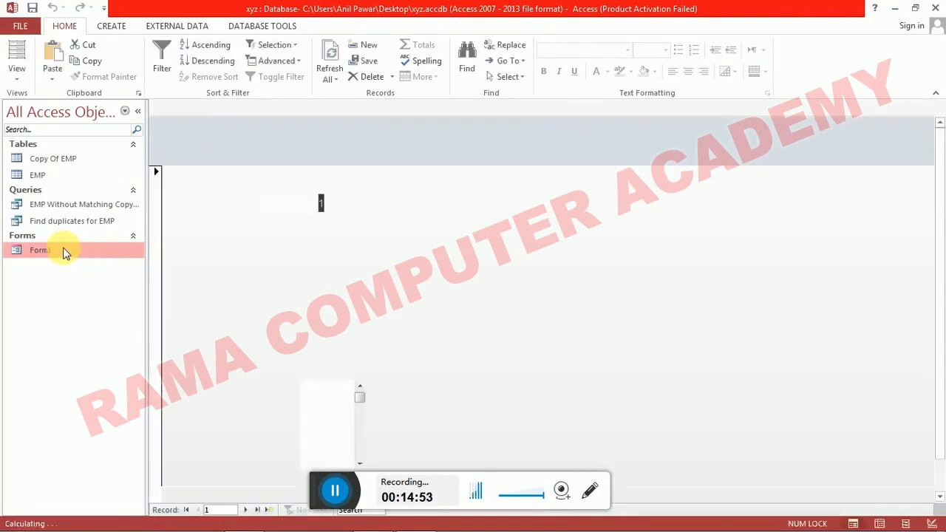
Step: Examine the form's header and EMP fields, the names in the NAME1 list box, and the Col1 combo box choices
scroll(443, 235, down, 1)
scroll(333, 192, up, 1)
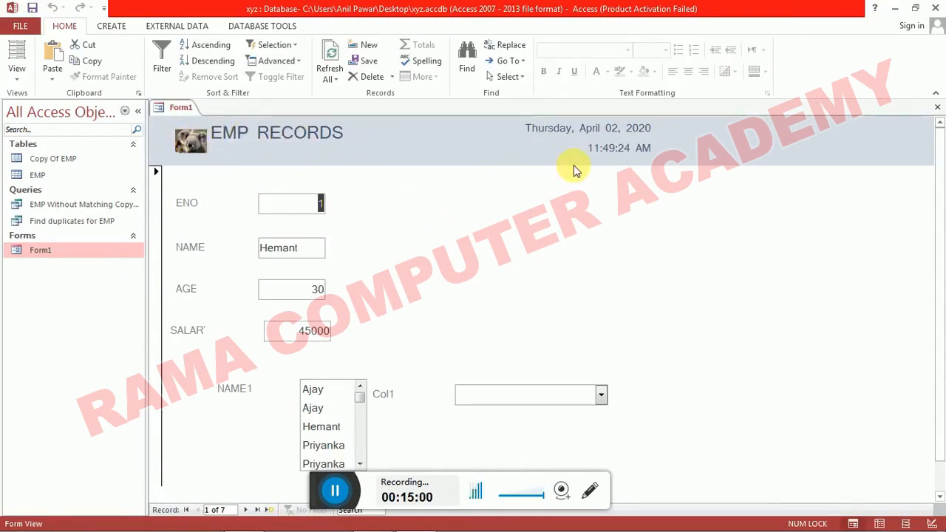
drag(941, 190, 941, 207)
click(320, 189)
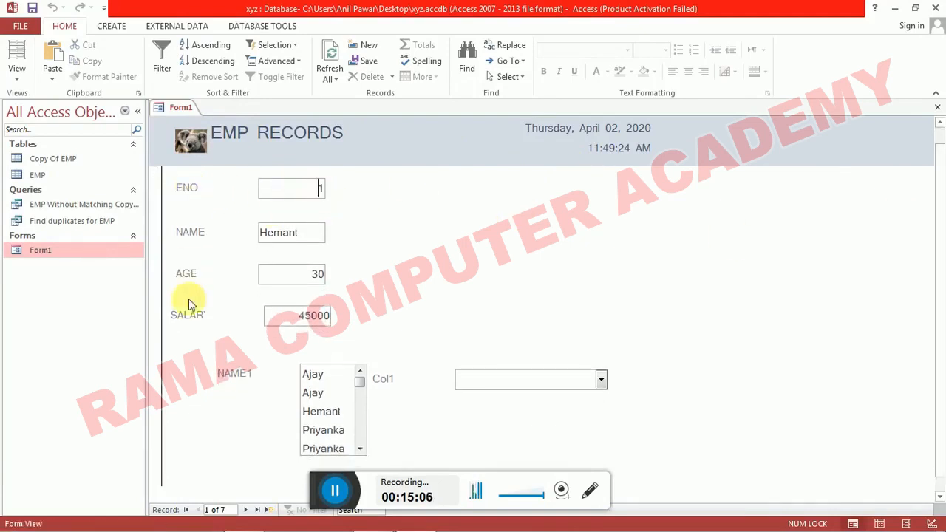
click(360, 448)
click(360, 448)
click(360, 448)
drag(359, 439, 363, 376)
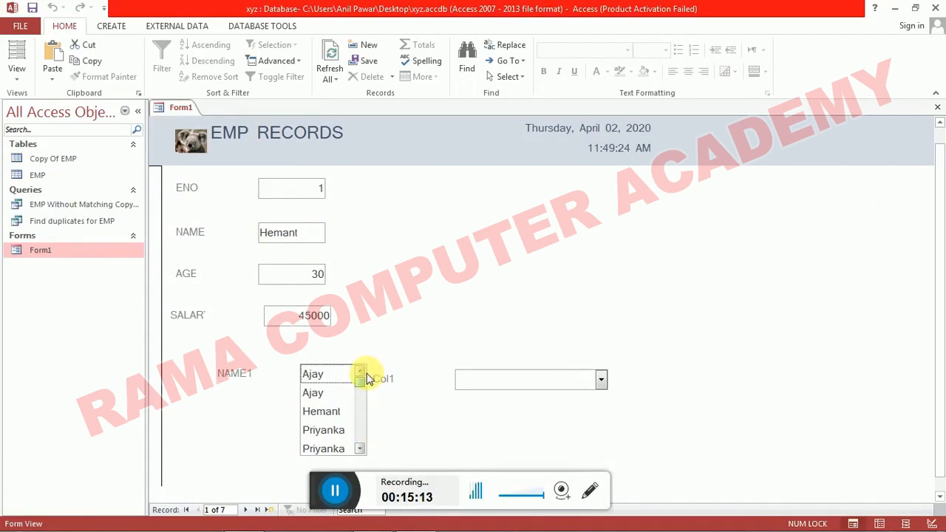
click(601, 383)
click(601, 381)
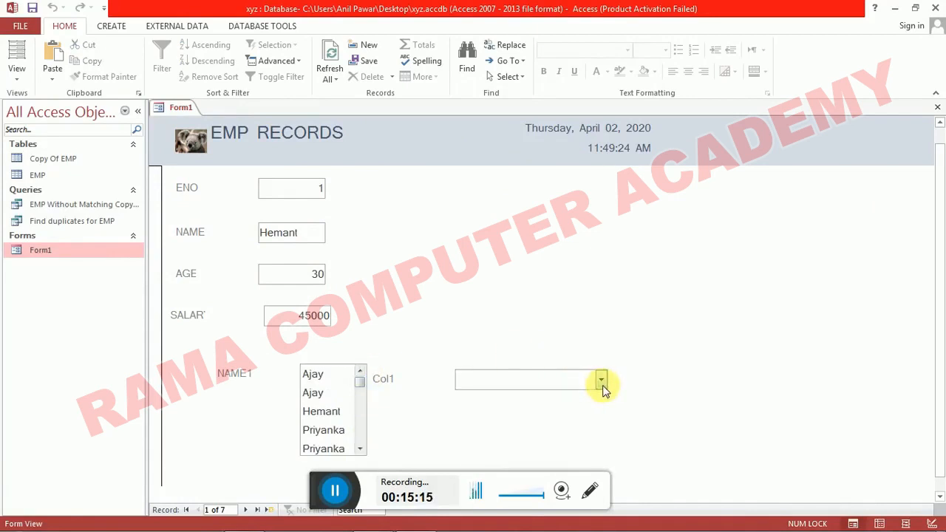
click(599, 381)
click(690, 315)
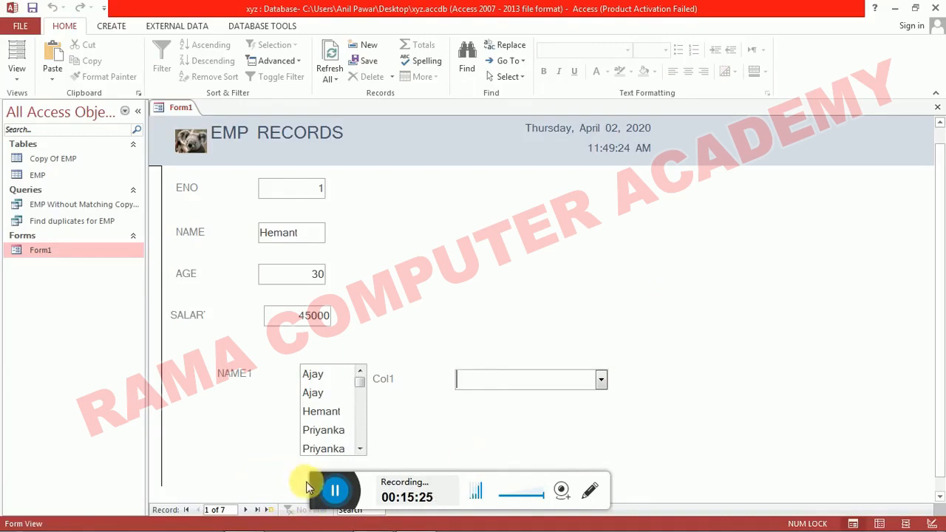
Step: Browse forward through the EMP records in the form, one at a time, to the last record
drag(321, 484, 436, 13)
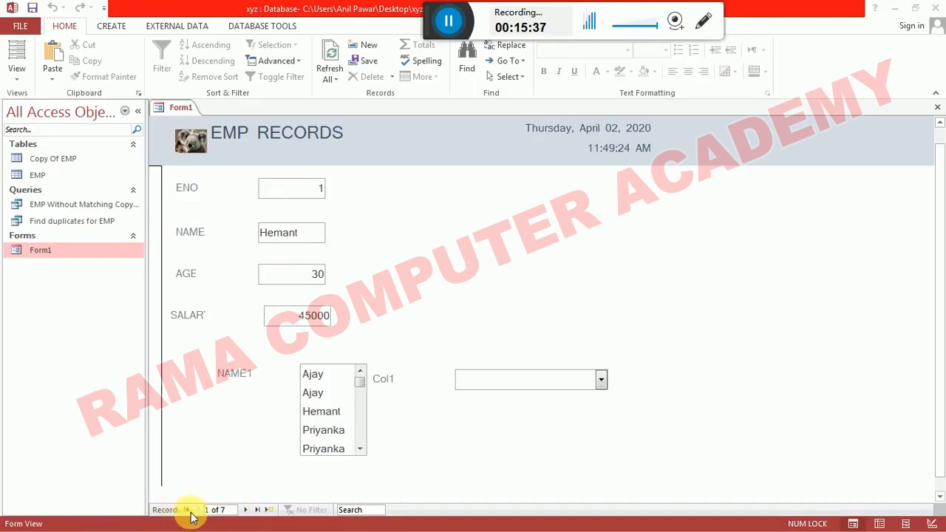
click(247, 509)
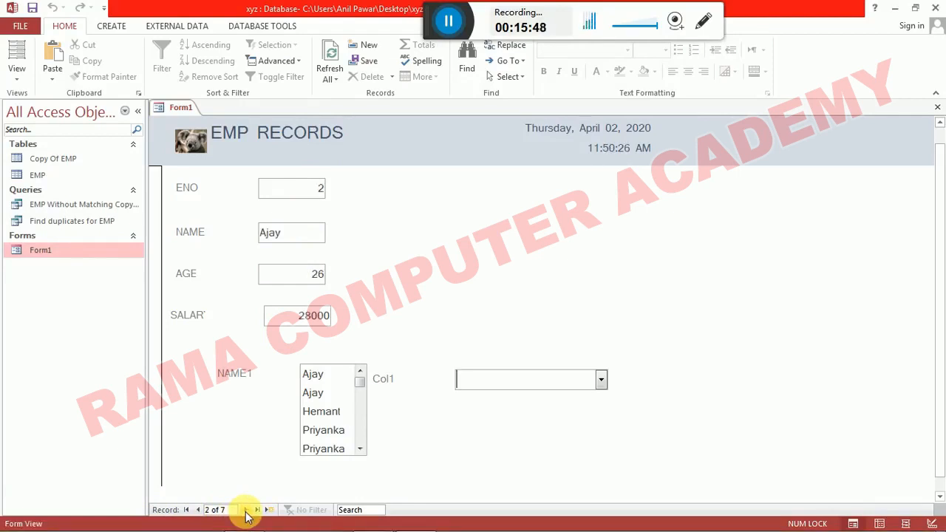
click(247, 510)
click(247, 509)
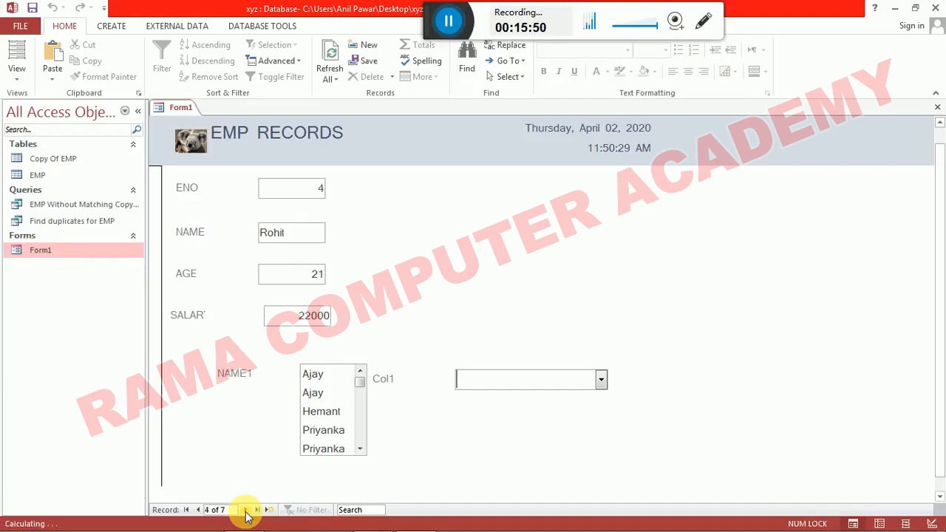
click(247, 510)
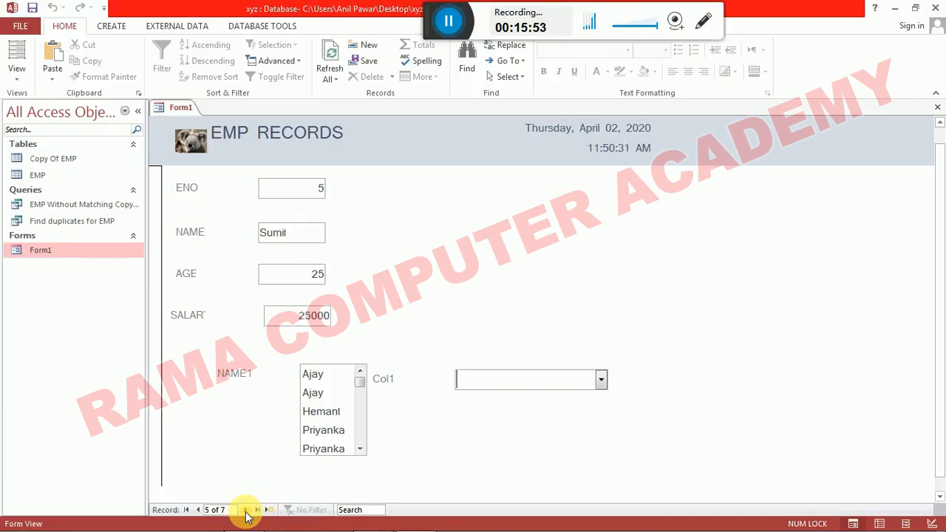
click(247, 510)
click(247, 510)
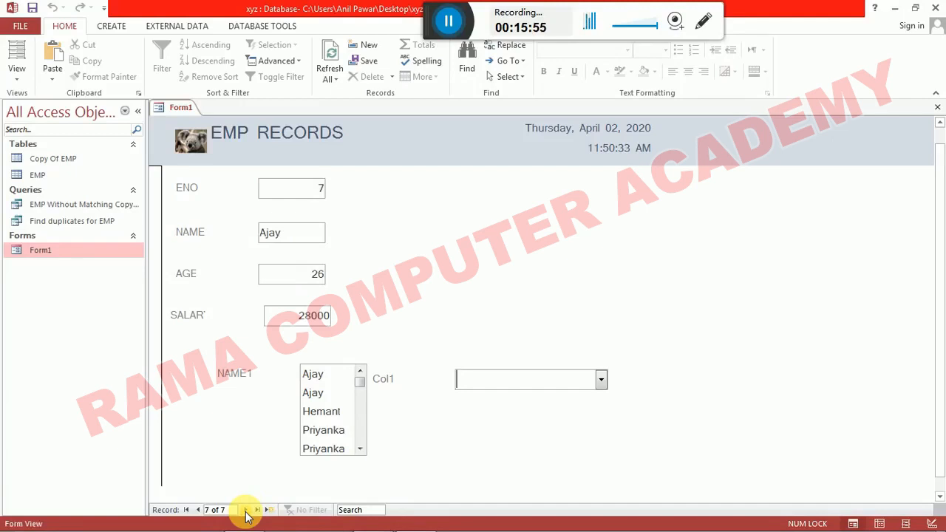
Step: Browse back through the EMP records, one at a time, to the first record
click(198, 517)
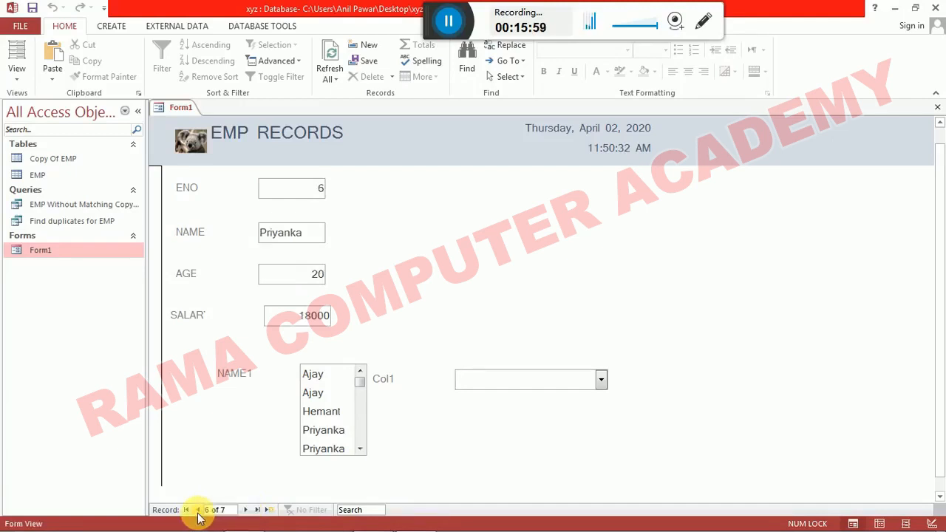
click(198, 513)
click(198, 514)
click(198, 513)
click(198, 513)
click(198, 513)
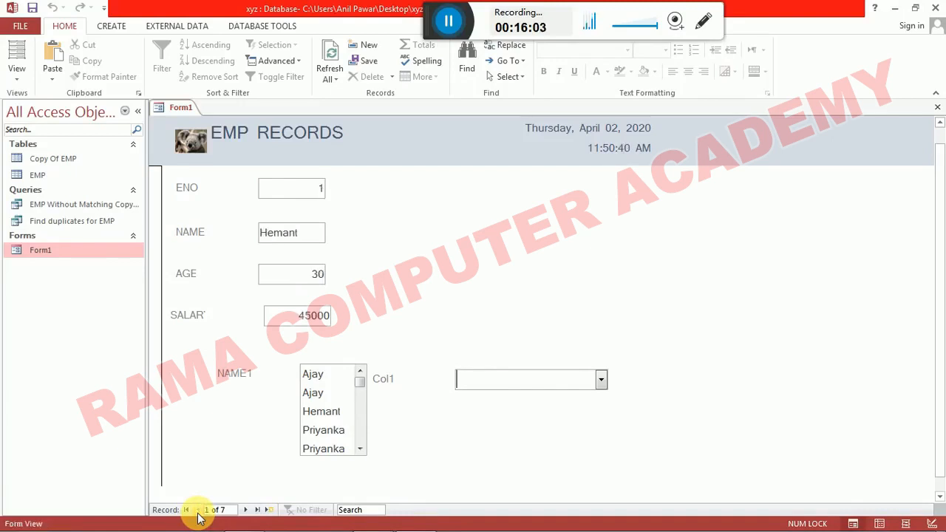